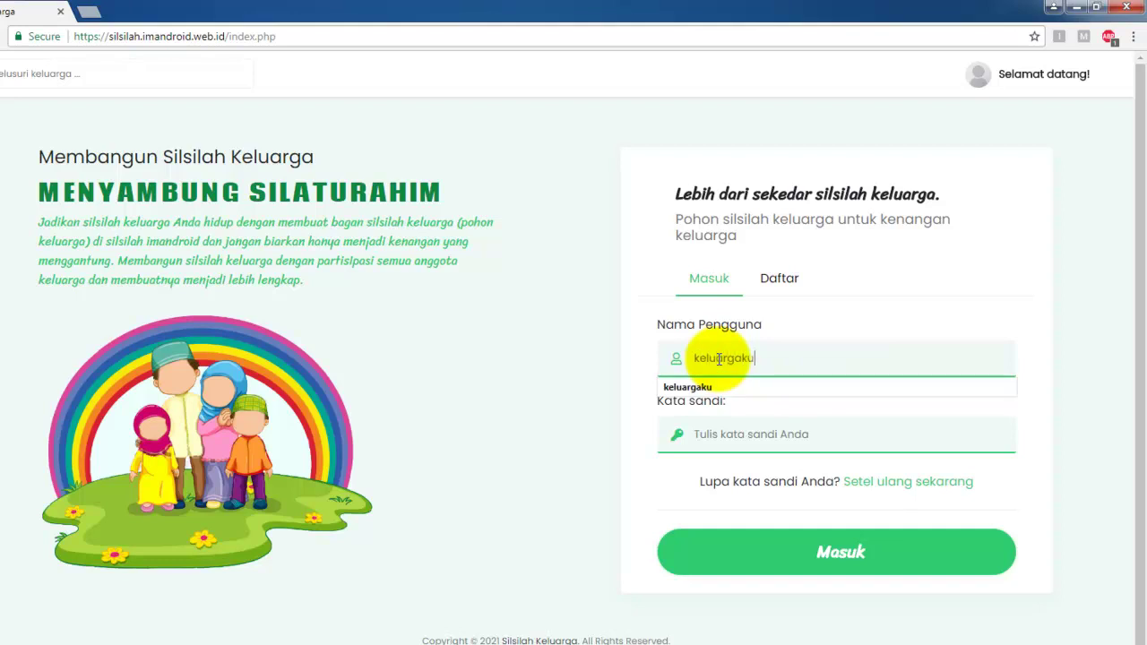
Step: Enter the account password and log in
{"action": "key", "text": "Tab"}
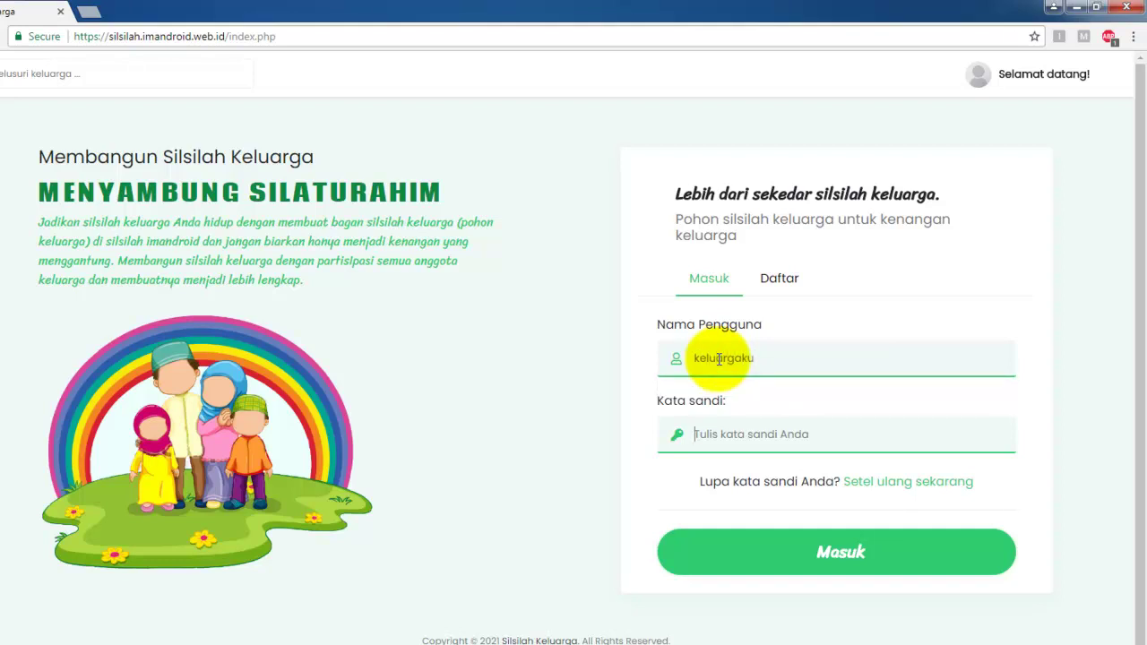
{"action": "type", "text": "•"}
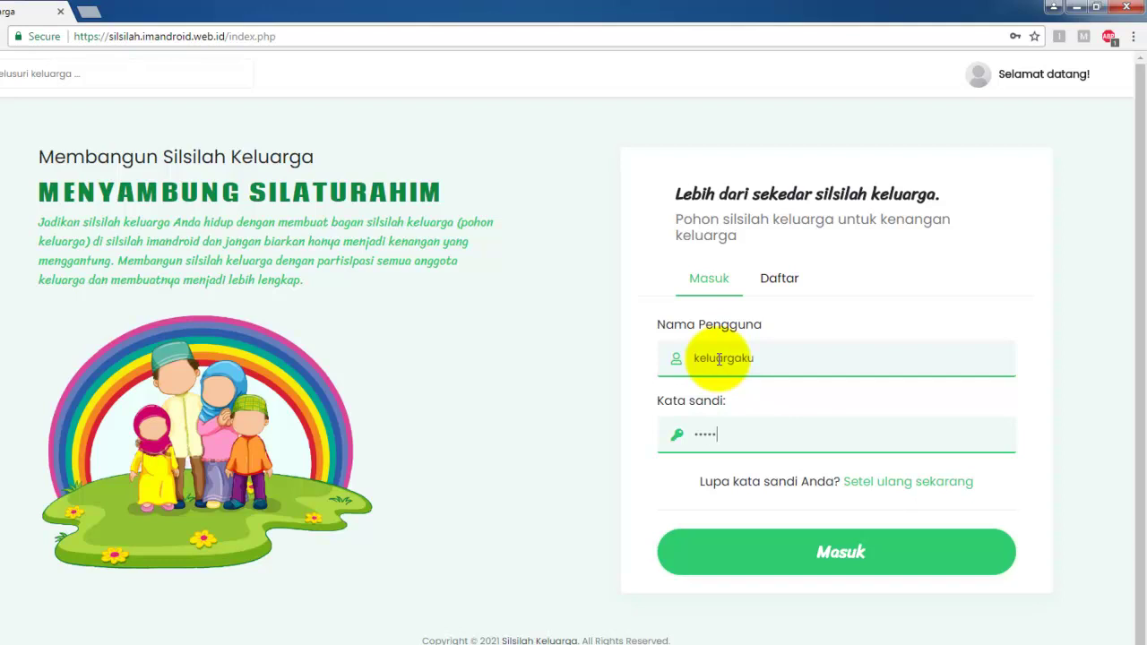
{"action": "left_click", "coordinate": [851, 550]}
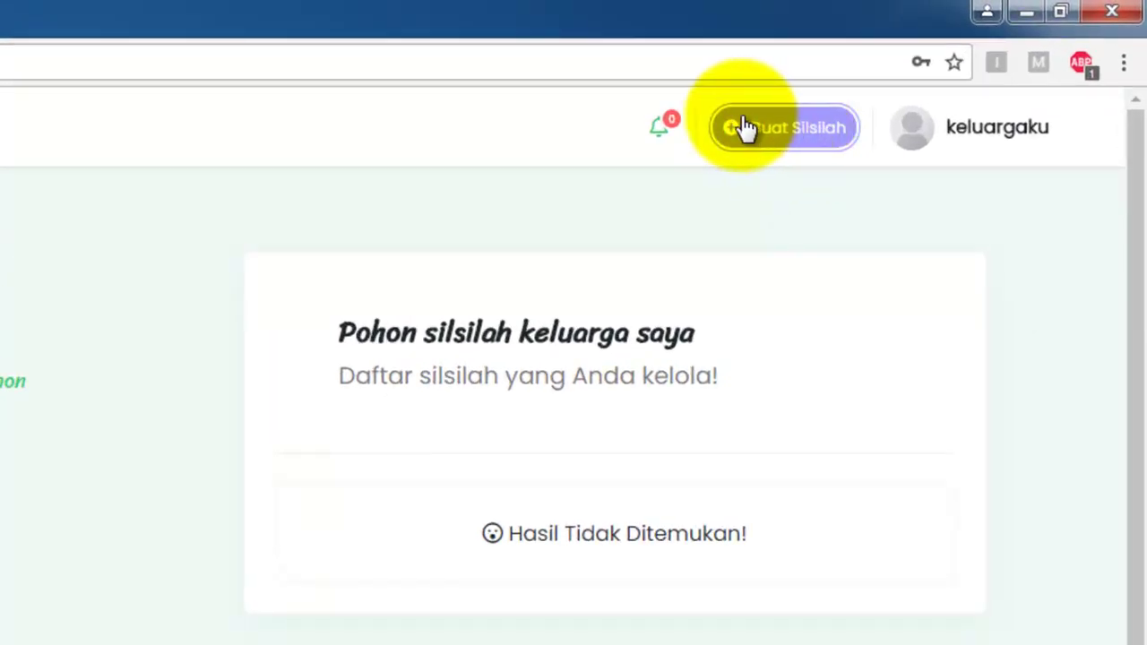
Step: Start a new family tree and enter Keluarga Besarku as its family name
{"action": "left_click", "coordinate": [795, 137]}
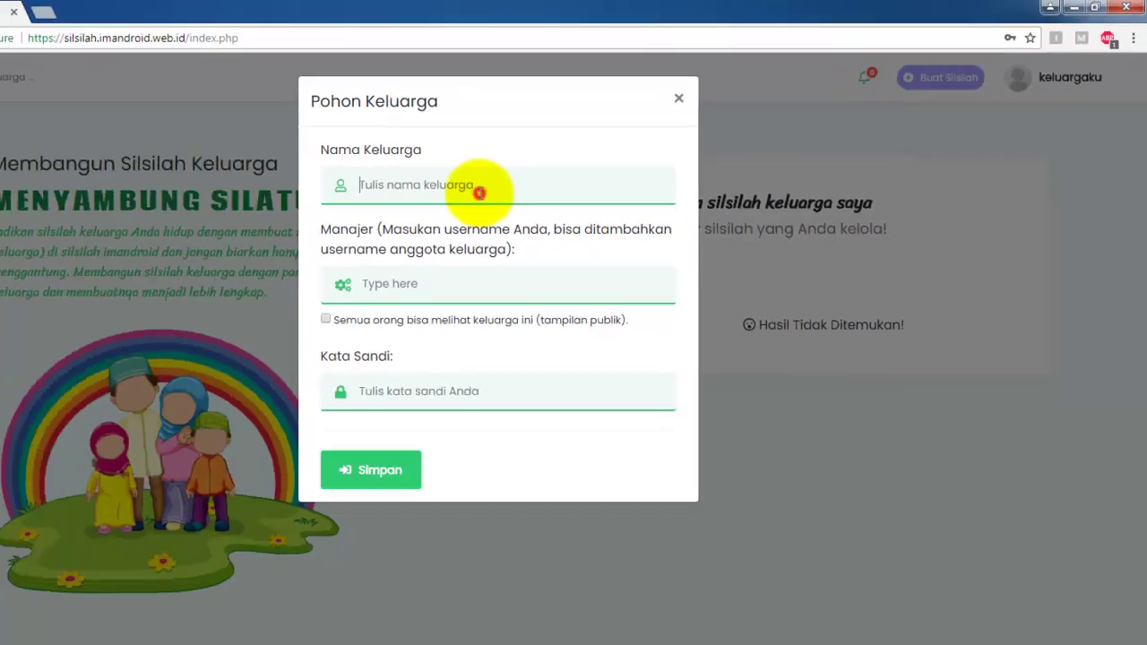
{"action": "type", "text": "Keluarga"}
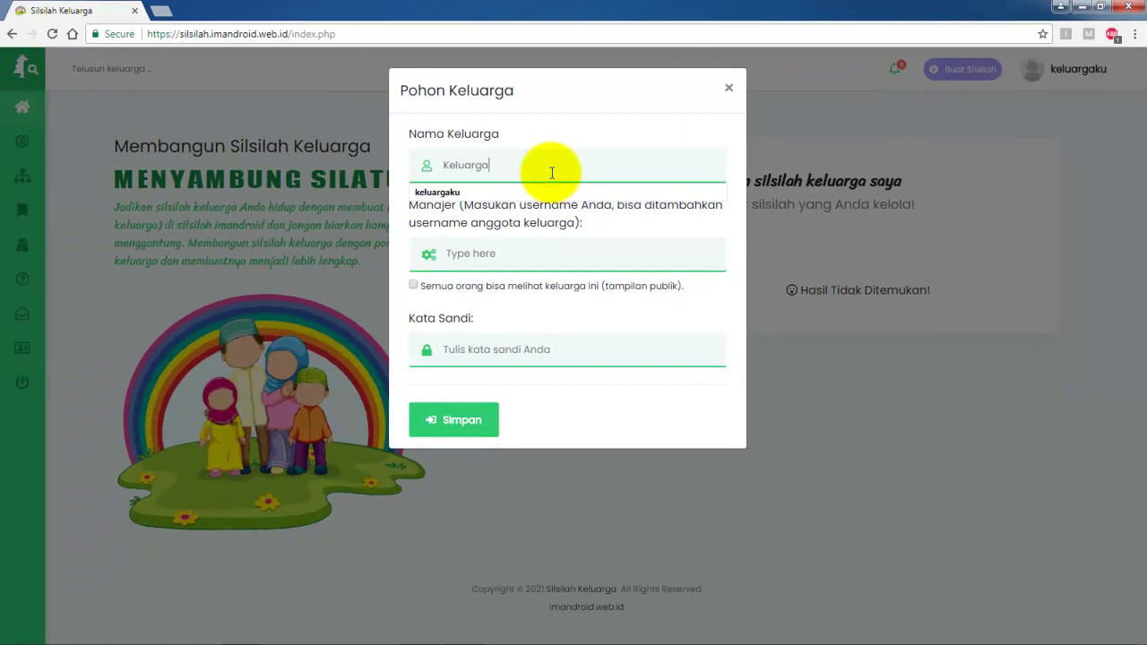
{"action": "type", "text": " Besarku"}
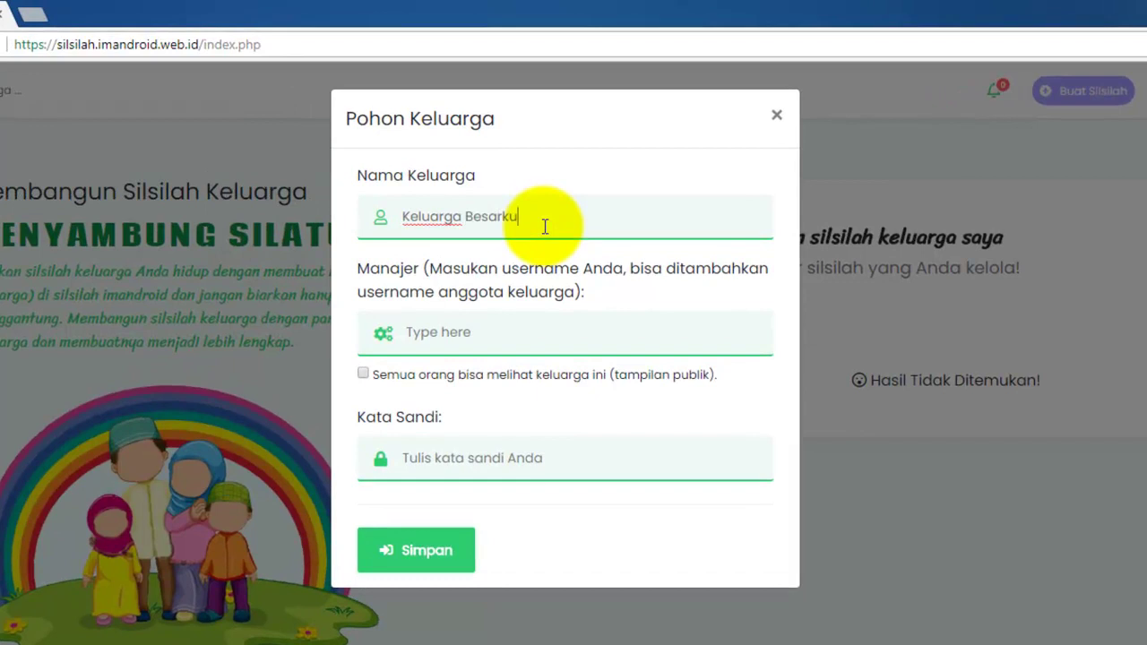
Step: Add the signed-in account's own username, keluargaku, as manager of the family tree
{"action": "left_click", "coordinate": [520, 329]}
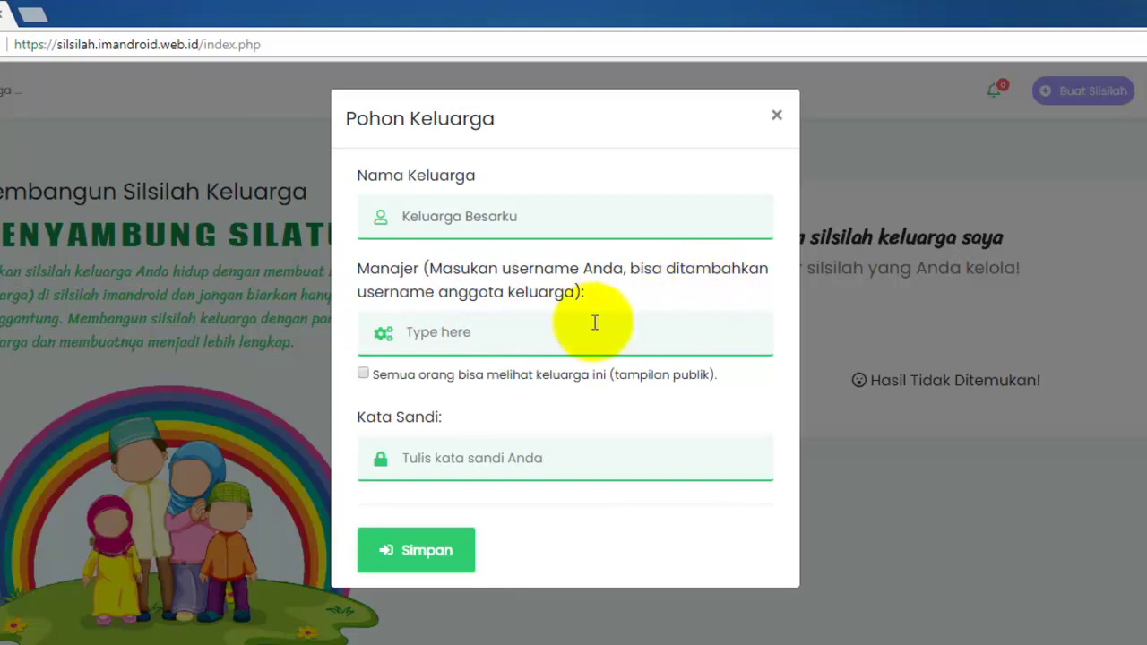
{"action": "type", "text": "kelua"}
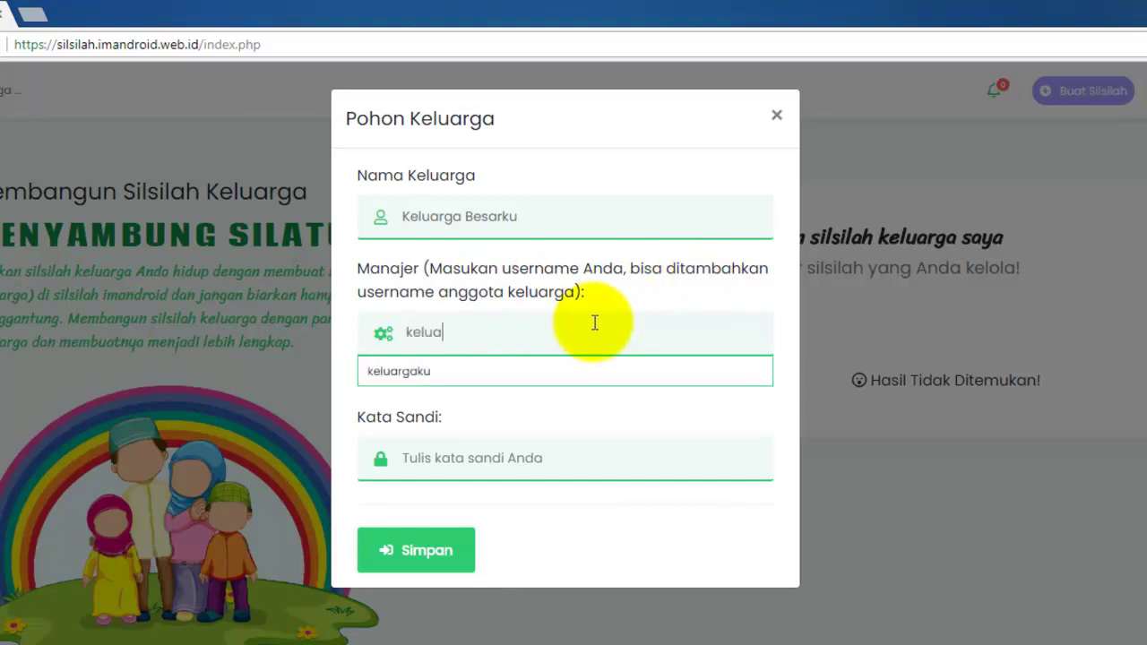
{"action": "type", "text": "rgakugaku"}
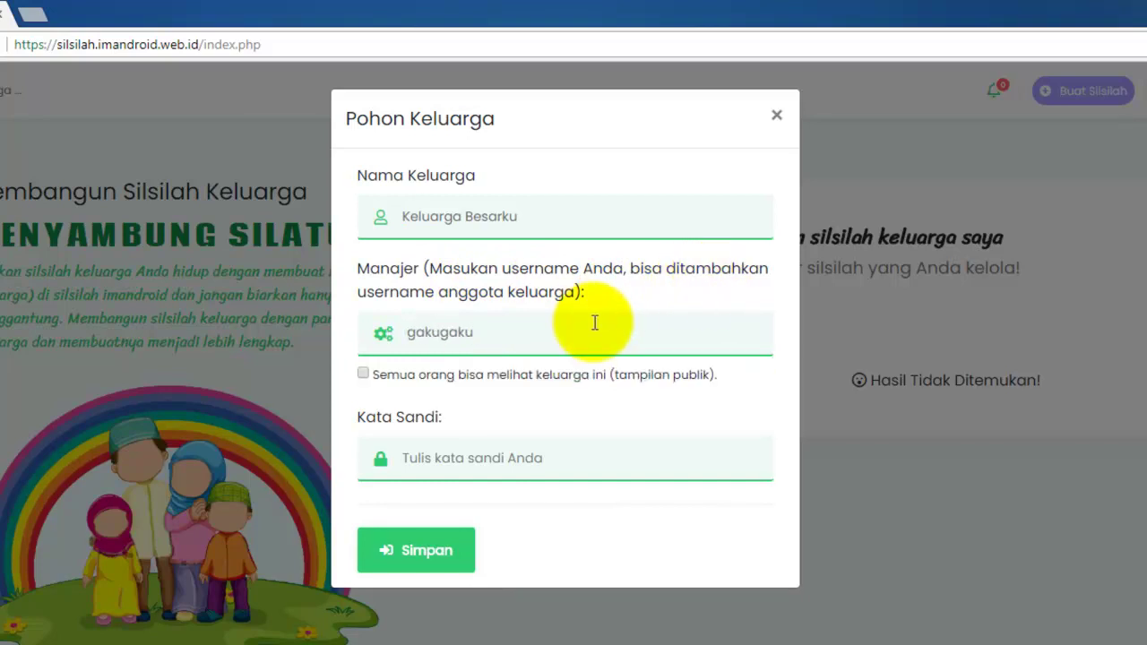
{"action": "key", "text": "BackSpace"}
{"action": "key", "text": "BackSpace"}
{"action": "key", "text": "BackSpace"}
{"action": "key", "text": "BackSpace"}
{"action": "key", "text": "BackSpace"}
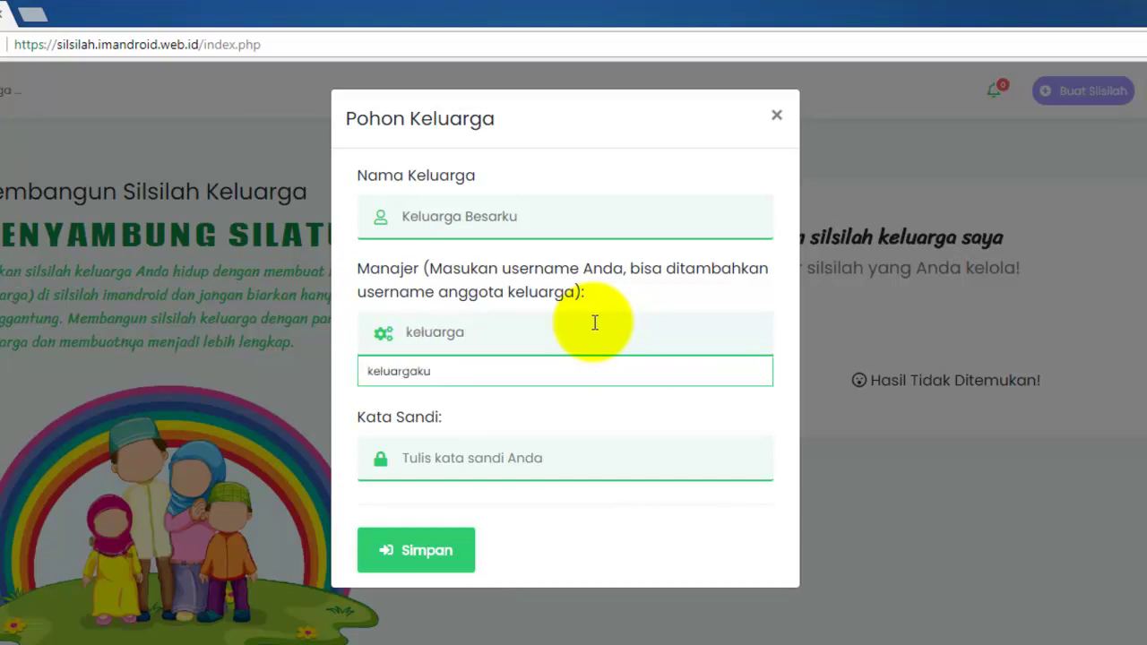
{"action": "left_click", "coordinate": [402, 382]}
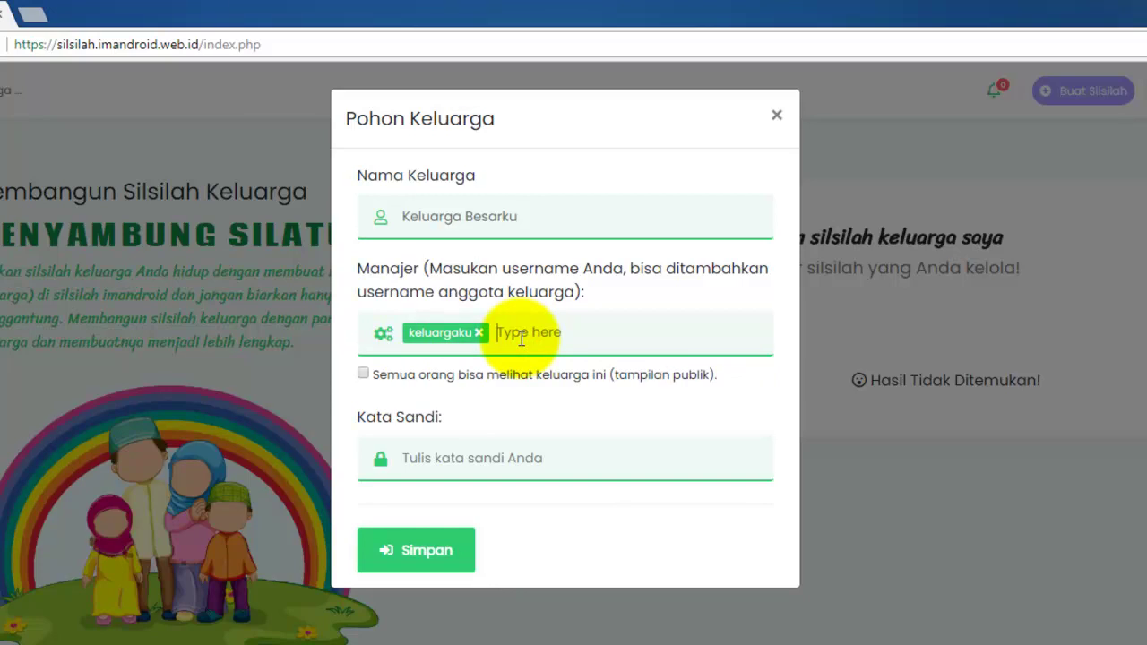
Step: Add a second member's username as manager of the tree and remove it again
{"action": "type", "text": "lmann"}
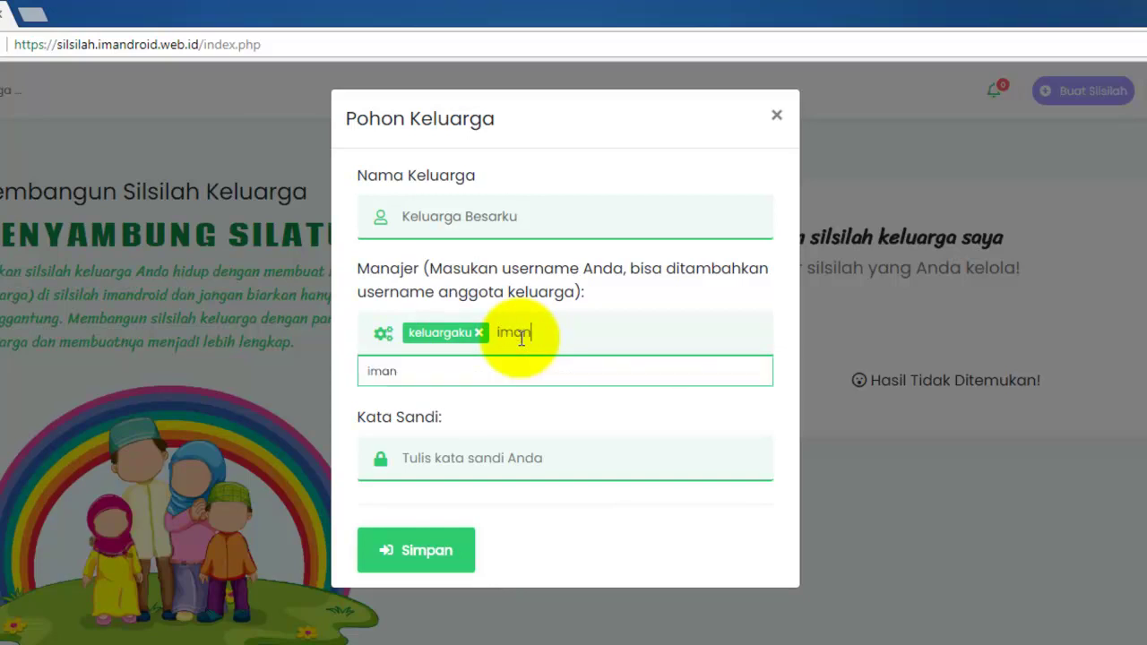
{"action": "left_click", "coordinate": [406, 374]}
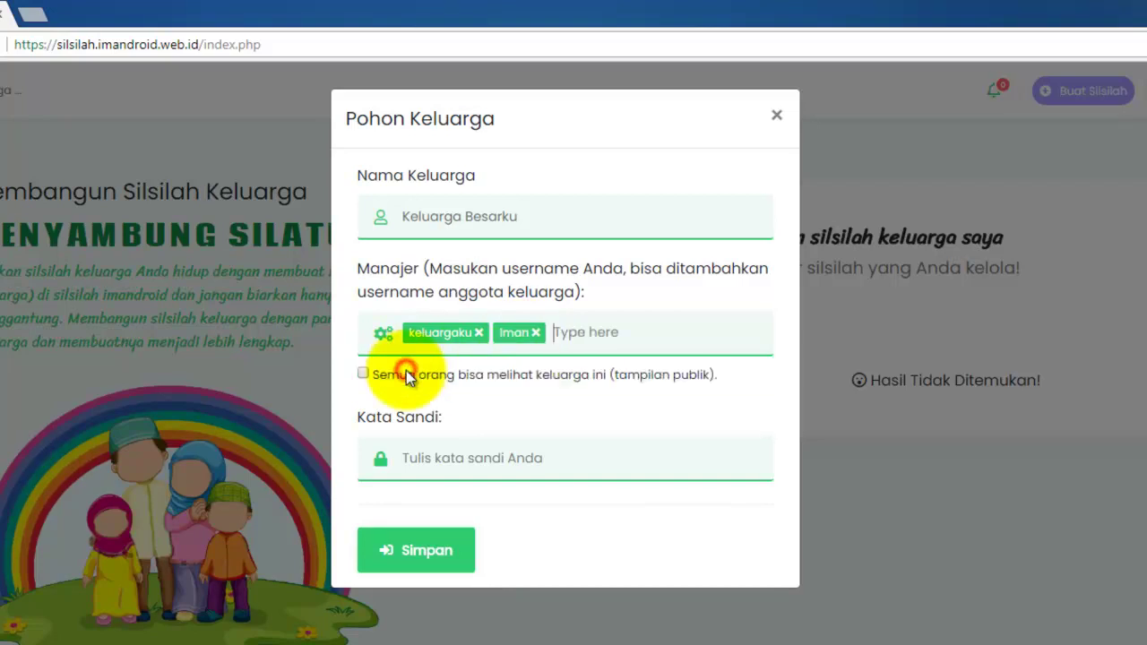
{"action": "left_click", "coordinate": [535, 332]}
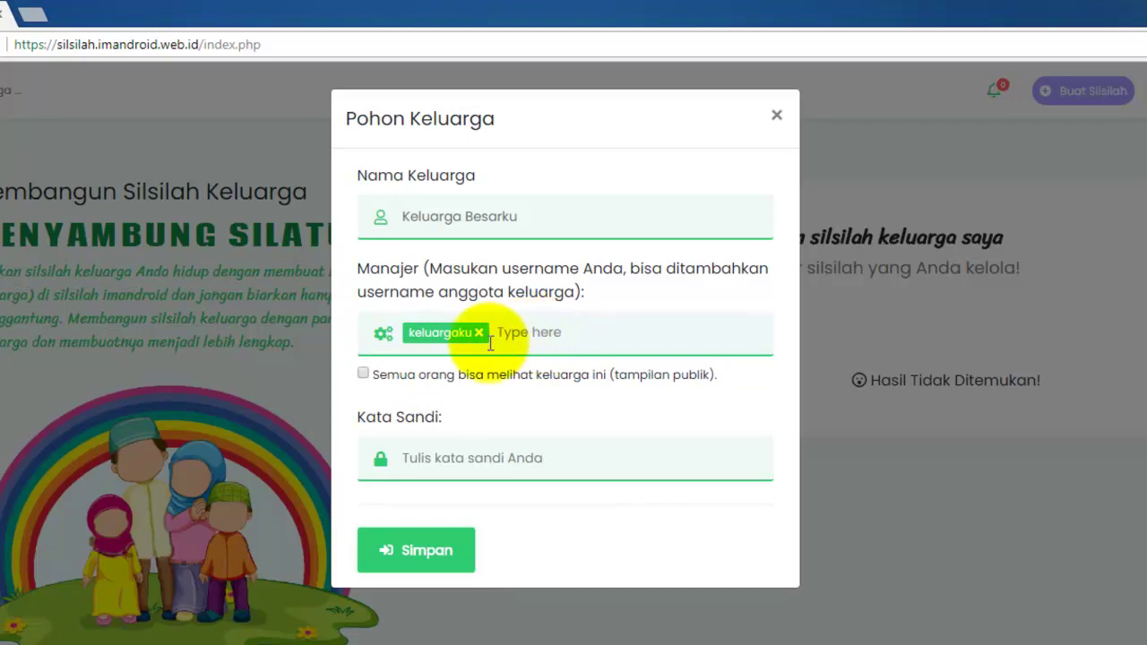
Step: Turn the public visibility option for the family tree on and back off
{"action": "left_click_drag", "start_coordinate": [377, 380], "coordinate": [718, 392]}
{"action": "left_click", "coordinate": [651, 406]}
{"action": "left_click", "coordinate": [365, 375]}
{"action": "left_click_drag", "start_coordinate": [374, 375], "coordinate": [726, 401]}
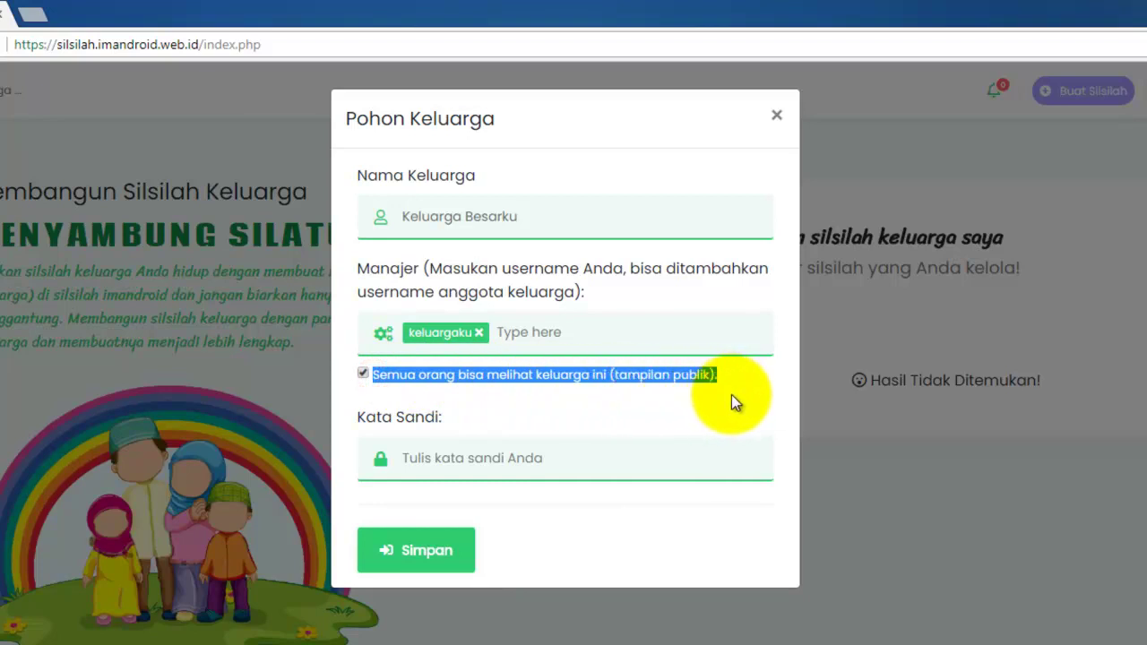
{"action": "left_click", "coordinate": [733, 387]}
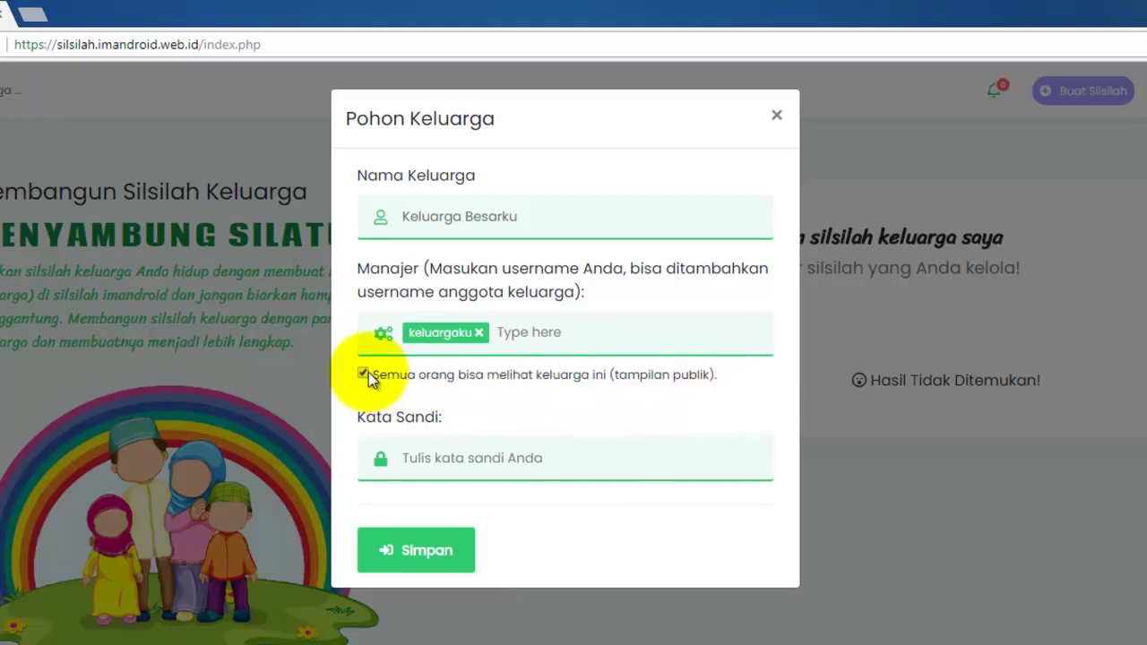
{"action": "left_click", "coordinate": [365, 373]}
{"action": "left_click", "coordinate": [475, 387]}
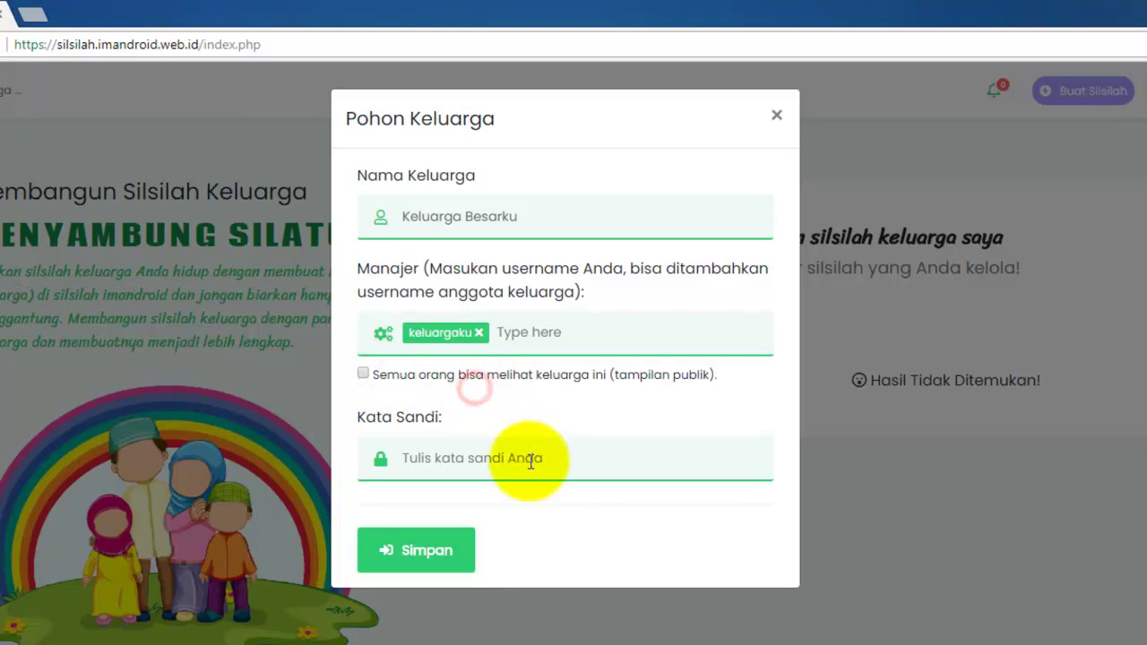
Step: Save the new family tree and open the Keluarga Besarku tree from the list of managed trees
{"action": "left_click", "coordinate": [414, 459]}
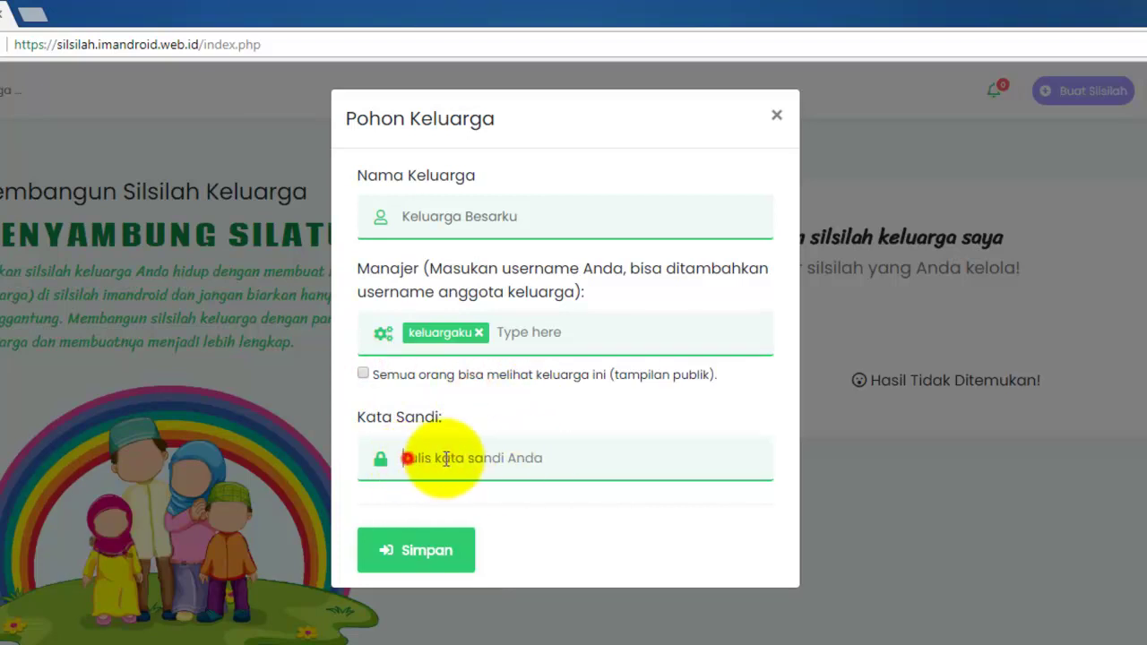
{"action": "left_click", "coordinate": [498, 415]}
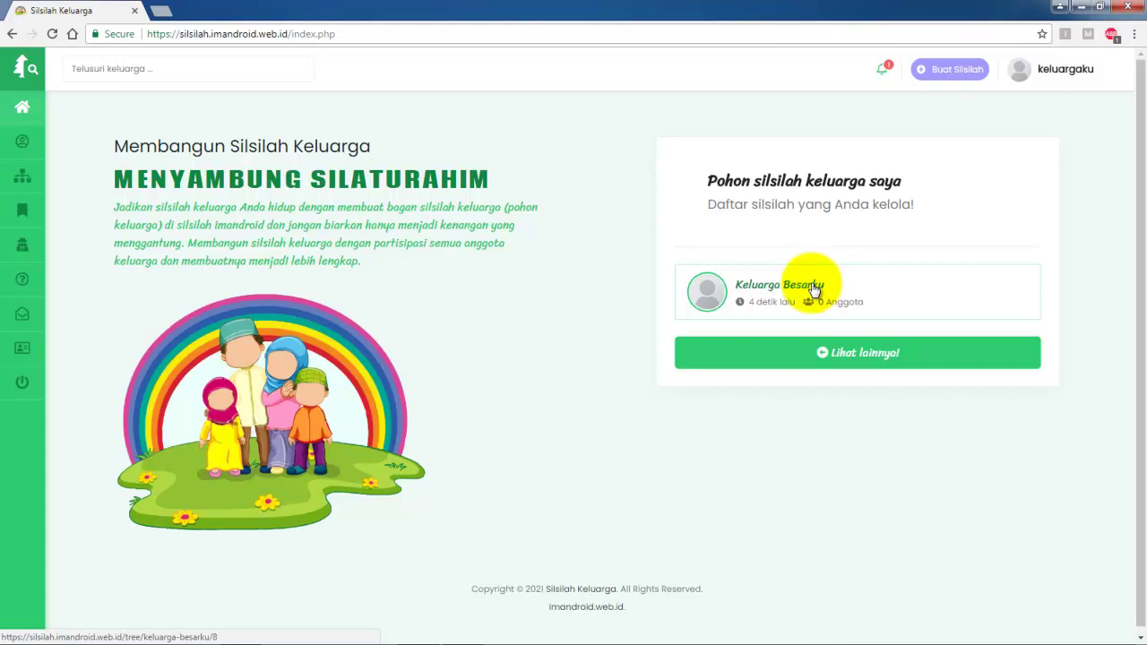
{"action": "left_click", "coordinate": [814, 287]}
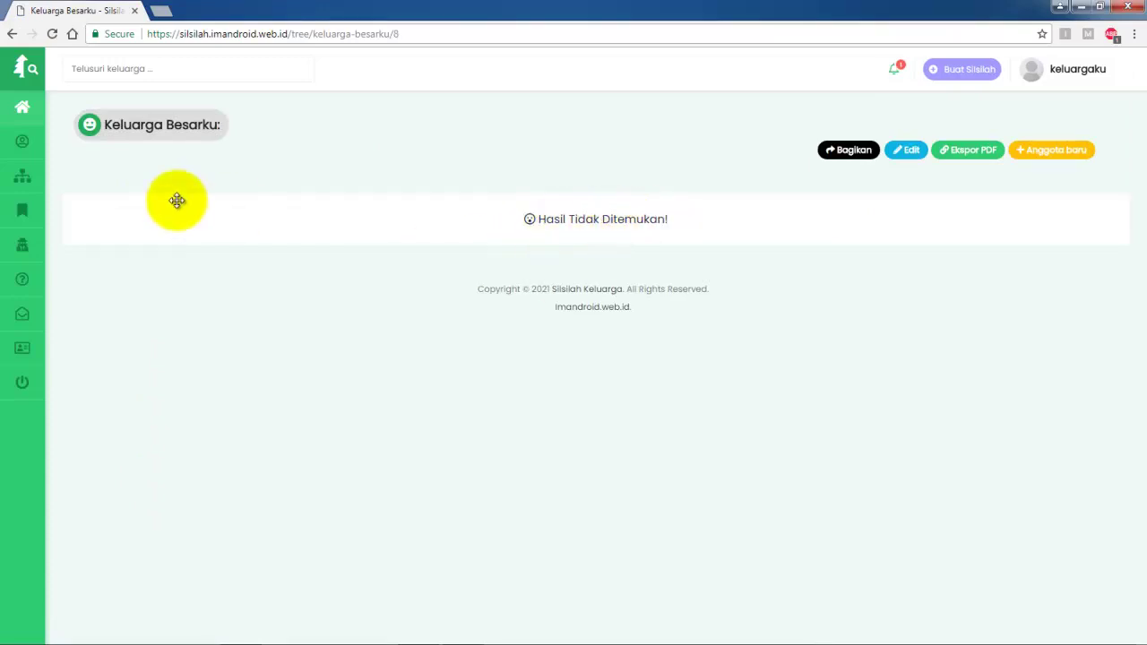
{"action": "left_click_drag", "start_coordinate": [100, 124], "coordinate": [249, 132]}
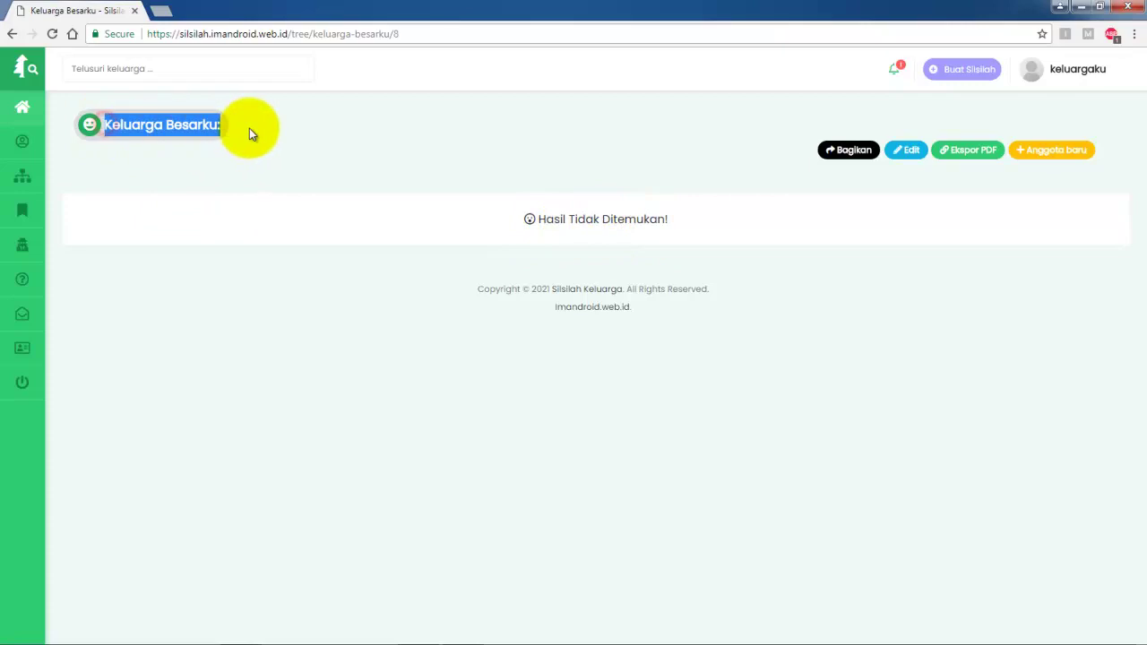
{"action": "left_click", "coordinate": [700, 186]}
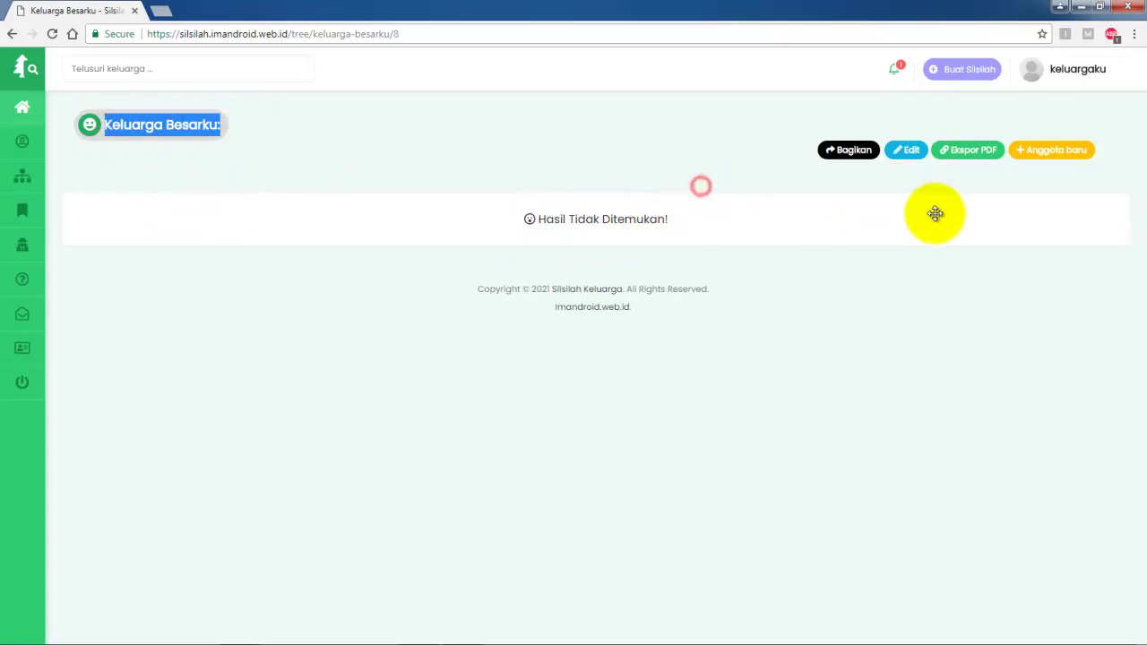
Step: Open the form for a new family member and review its Pribadi, Kontak and Biografis fields
{"action": "left_click", "coordinate": [1055, 153]}
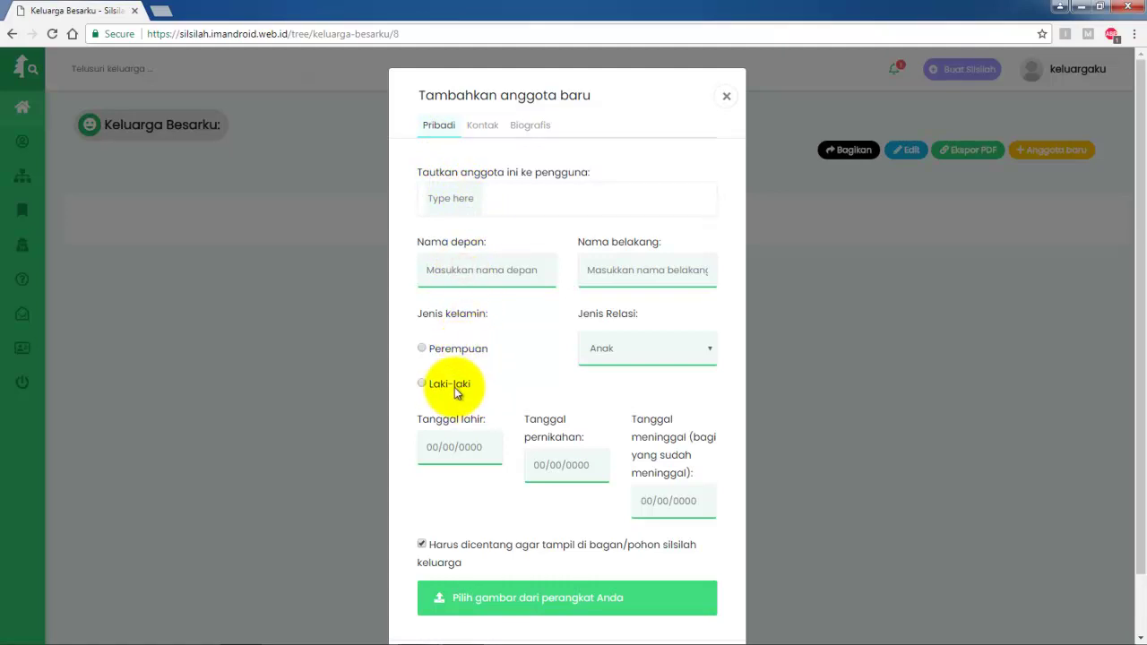
{"action": "left_click", "coordinate": [484, 126]}
{"action": "left_click", "coordinate": [448, 127]}
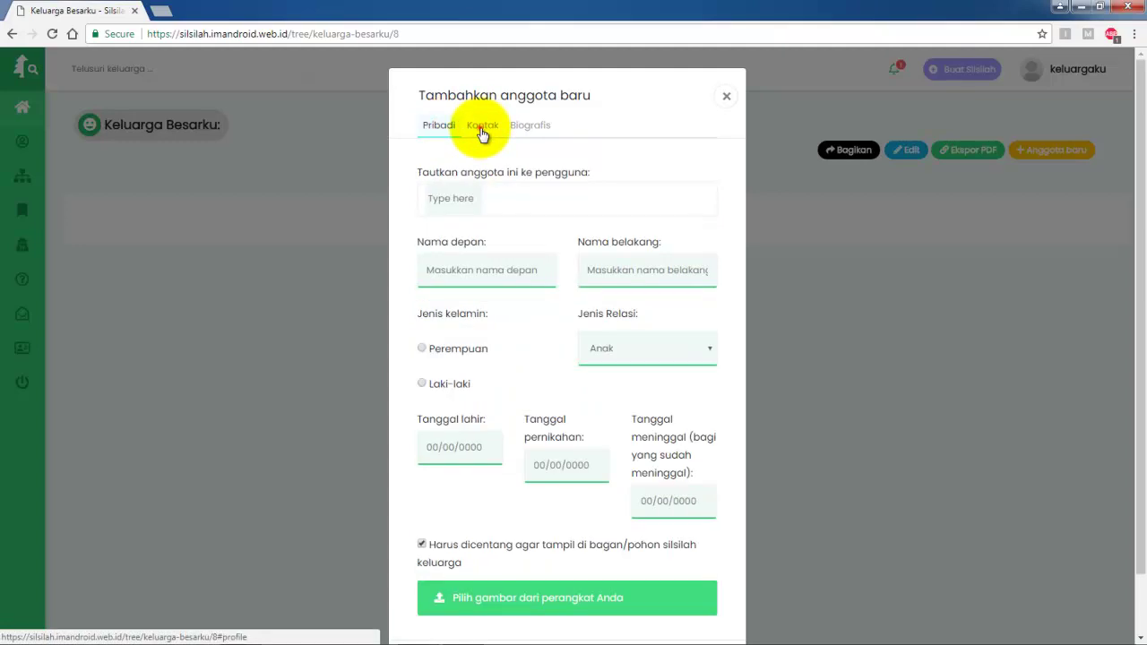
{"action": "left_click", "coordinate": [482, 131]}
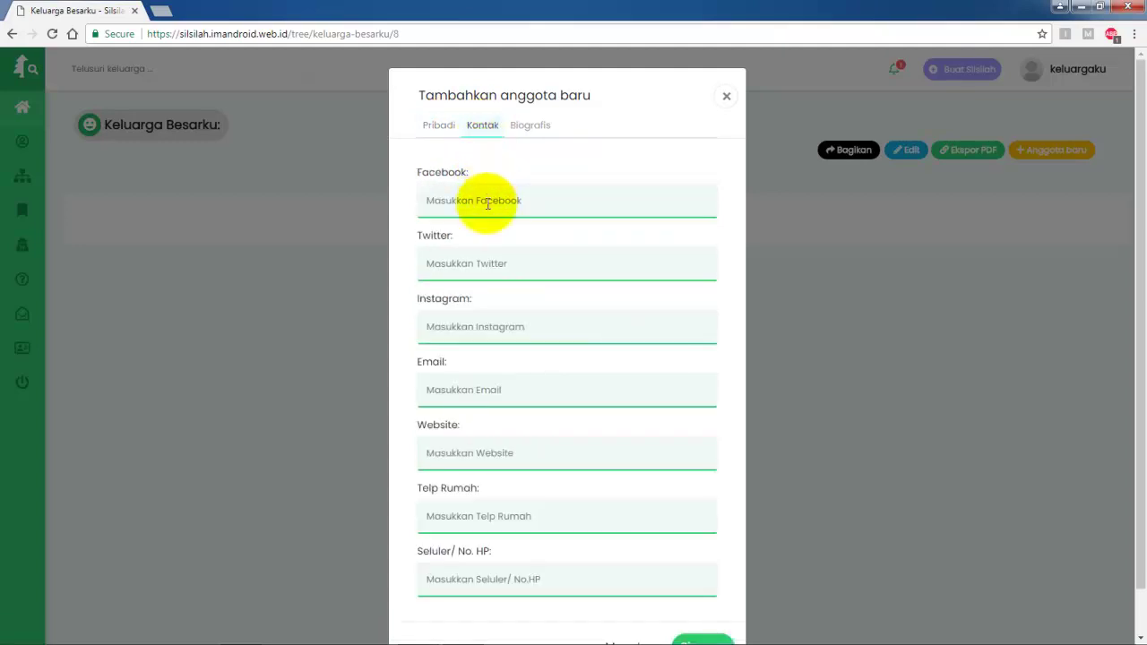
{"action": "scroll", "coordinate": [481, 301], "scroll_direction": "down", "scroll_amount": 2}
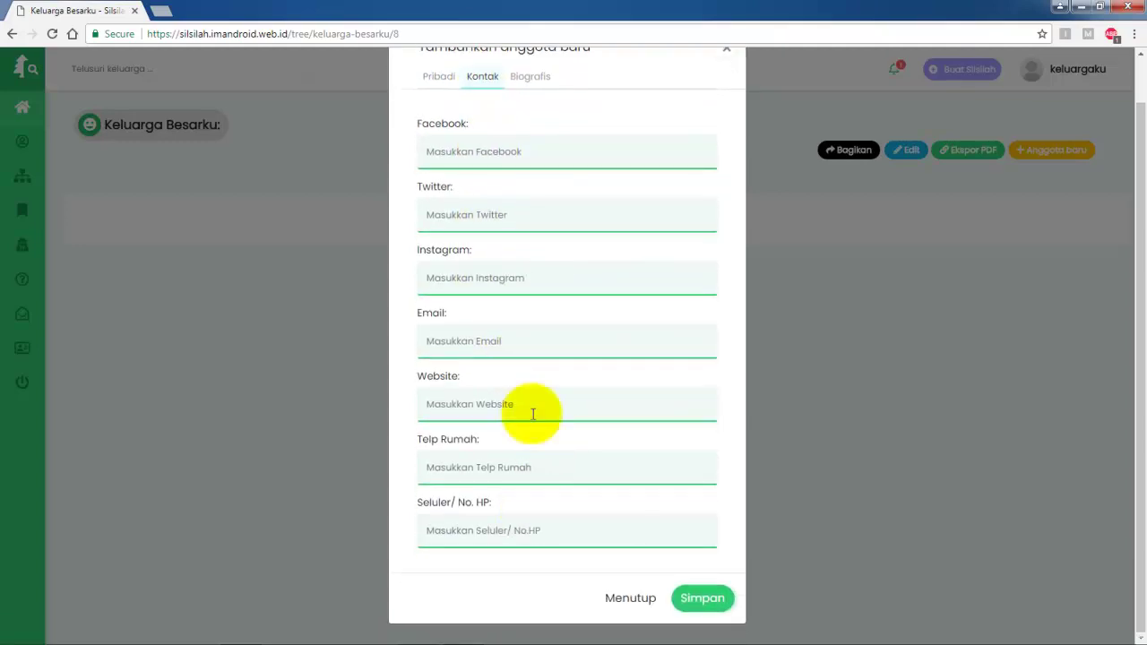
{"action": "scroll", "coordinate": [524, 394], "scroll_direction": "up", "scroll_amount": 2}
{"action": "left_click", "coordinate": [528, 125]}
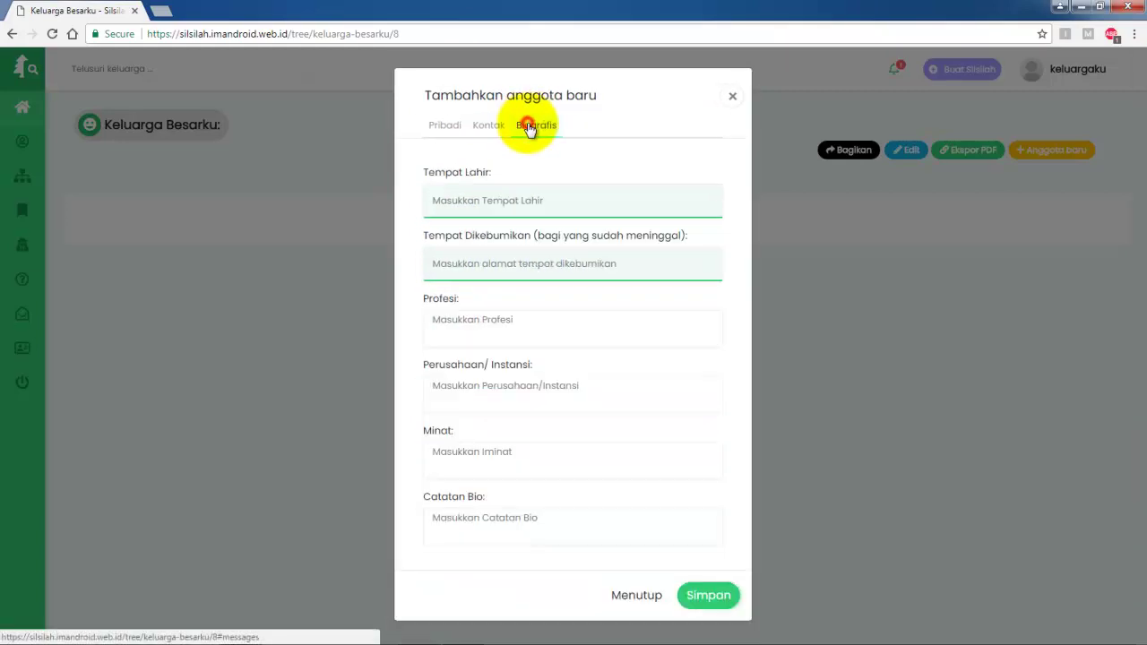
{"action": "left_click", "coordinate": [506, 203]}
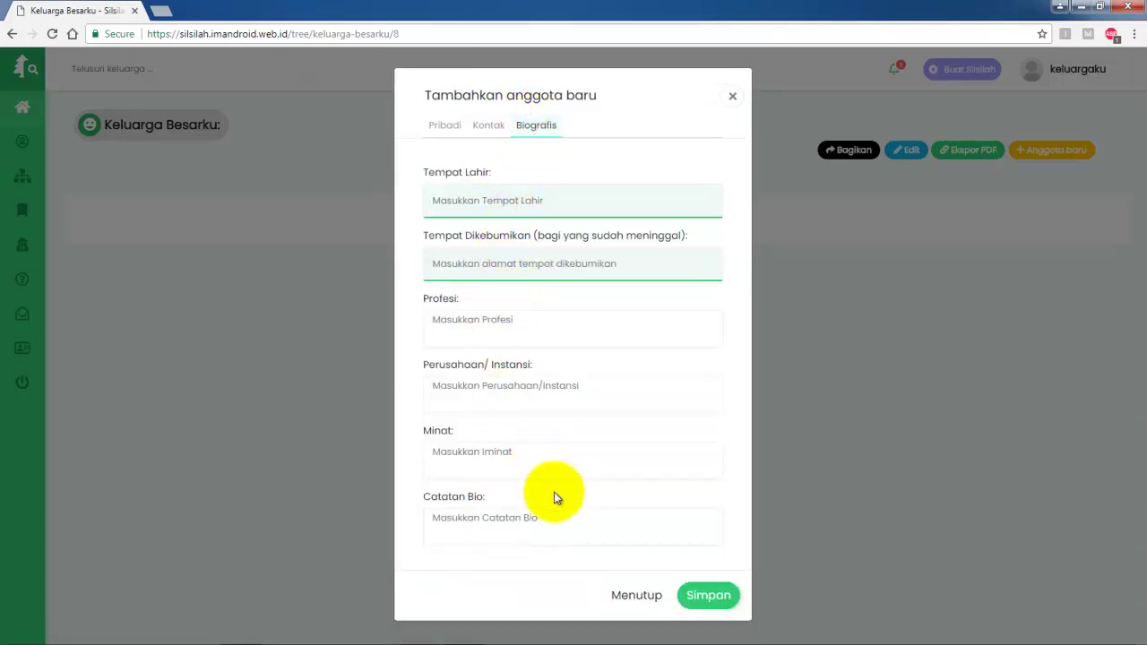
Step: In the member's personal details, enter Kakek as first name, choose Laki-laki as gender and Orang Tua as relation type
{"action": "left_click", "coordinate": [442, 124]}
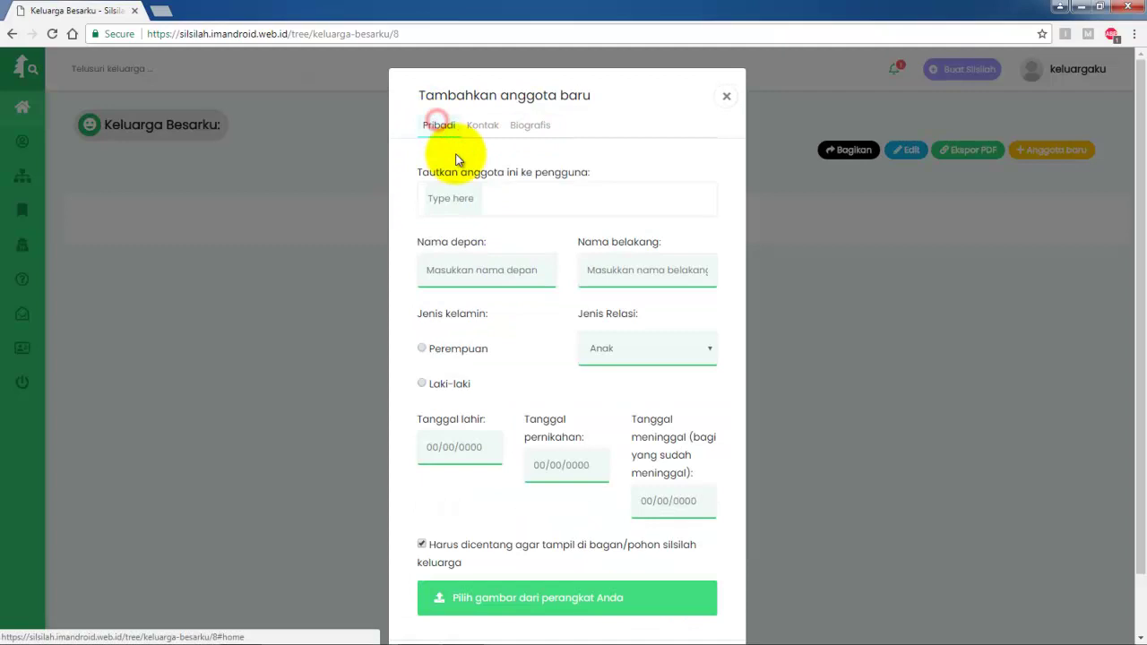
{"action": "left_click", "coordinate": [481, 274]}
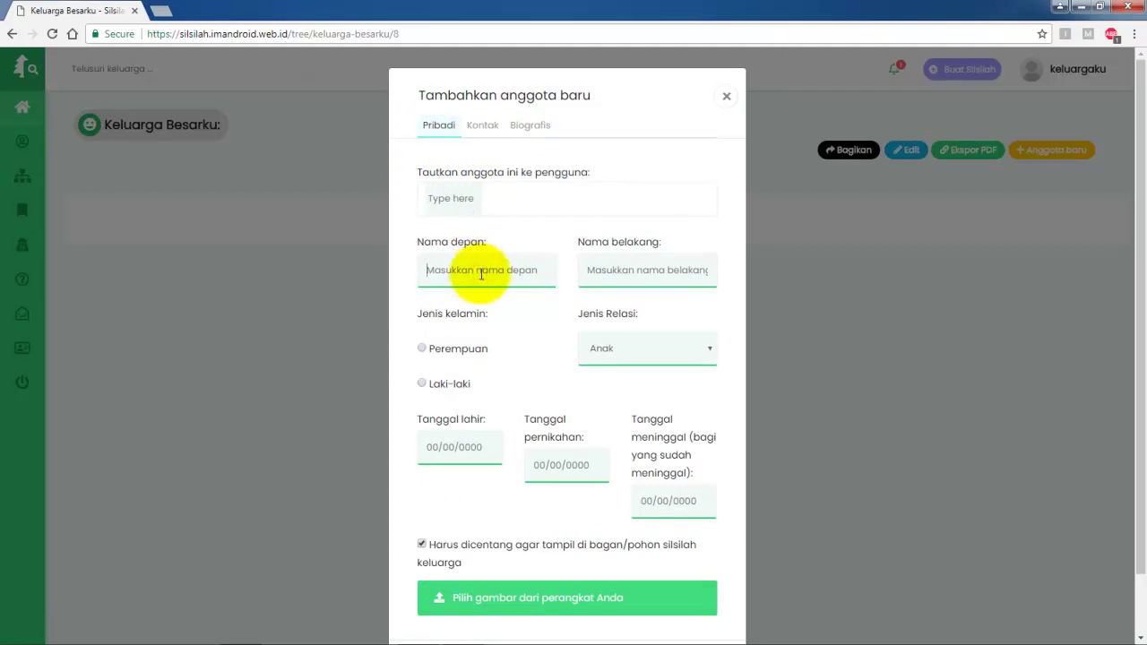
{"action": "type", "text": "Kakek"}
{"action": "left_click", "coordinate": [449, 387]}
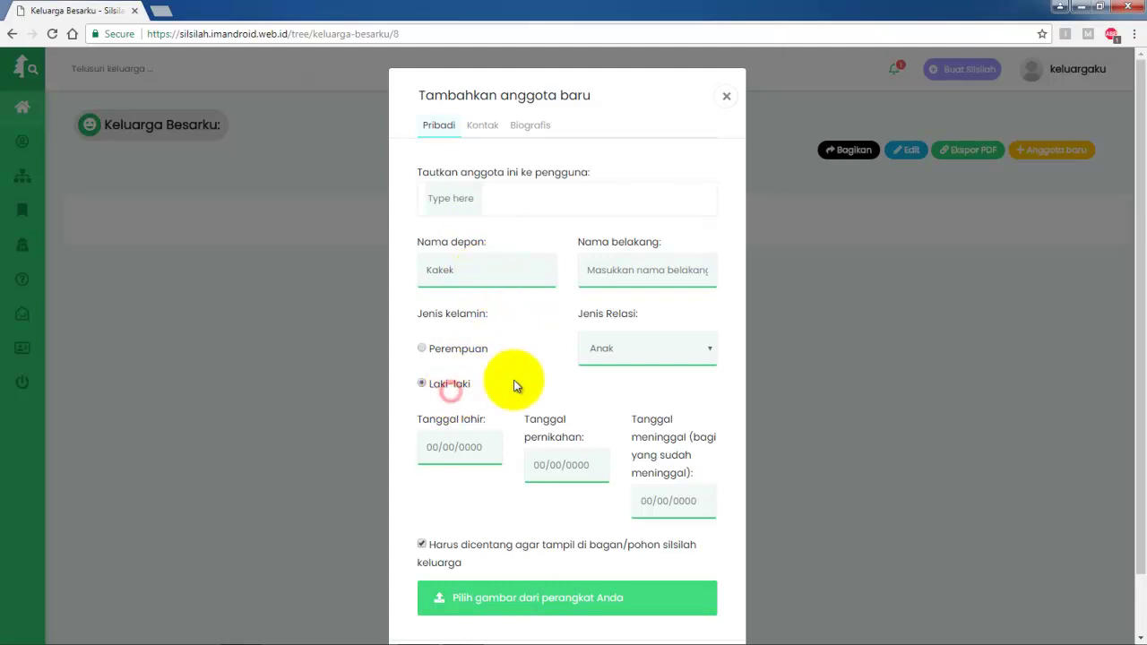
{"action": "left_click", "coordinate": [620, 353]}
{"action": "left_click", "coordinate": [630, 419]}
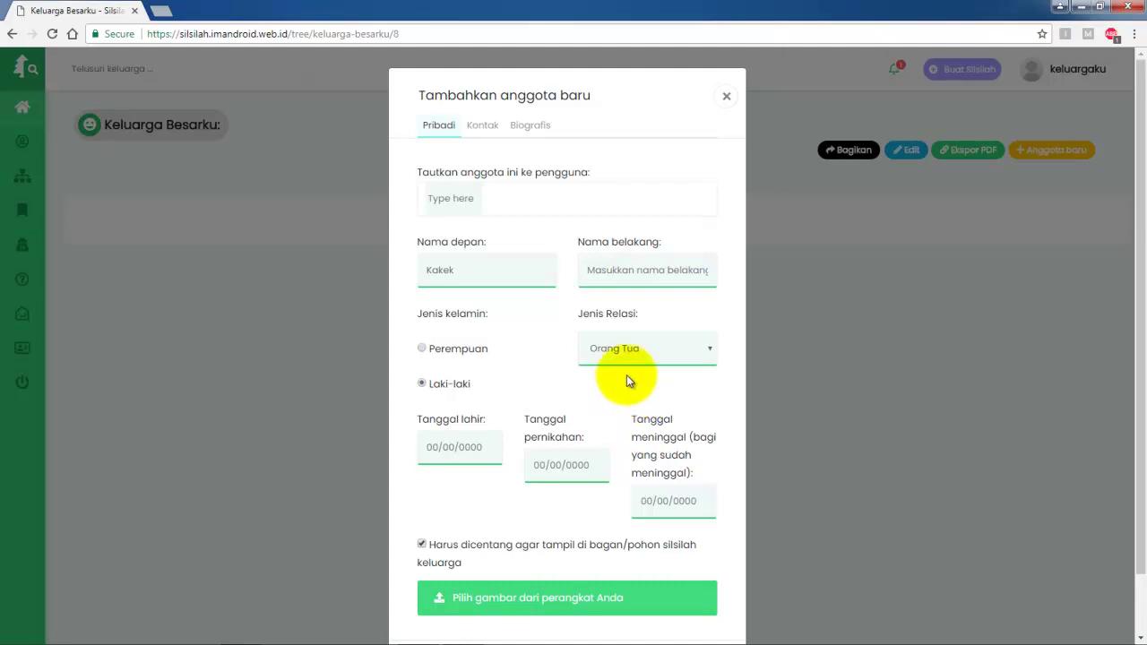
Step: Check the calendar pickers of the birth date and wedding date fields without choosing a date
{"action": "left_click", "coordinate": [456, 450]}
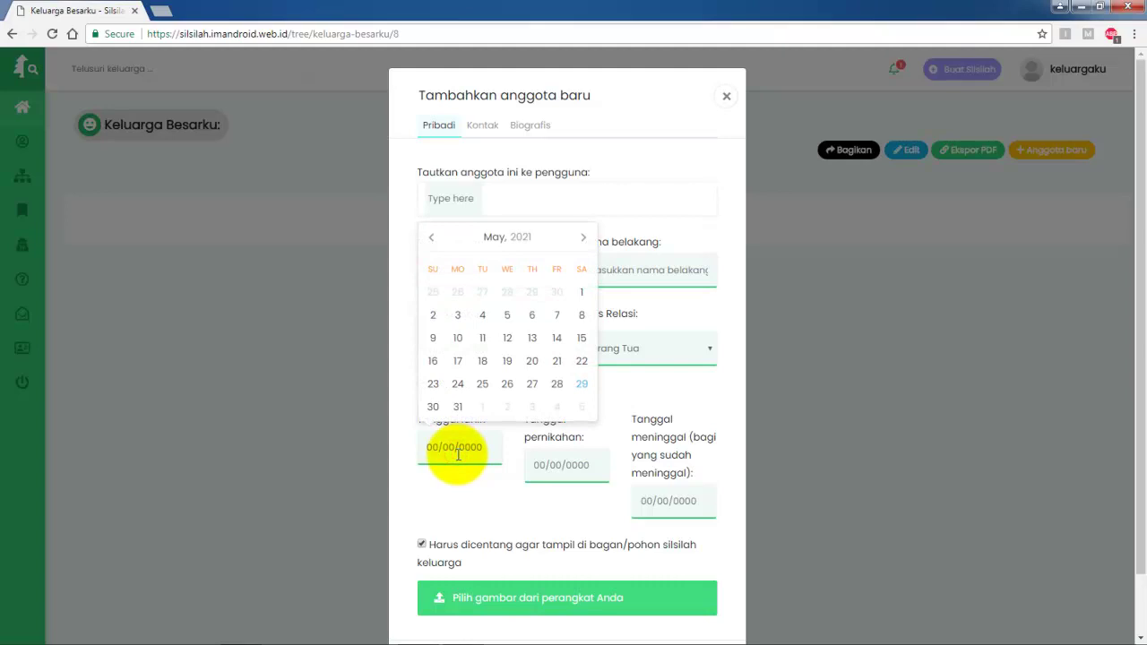
{"action": "left_click", "coordinate": [542, 464]}
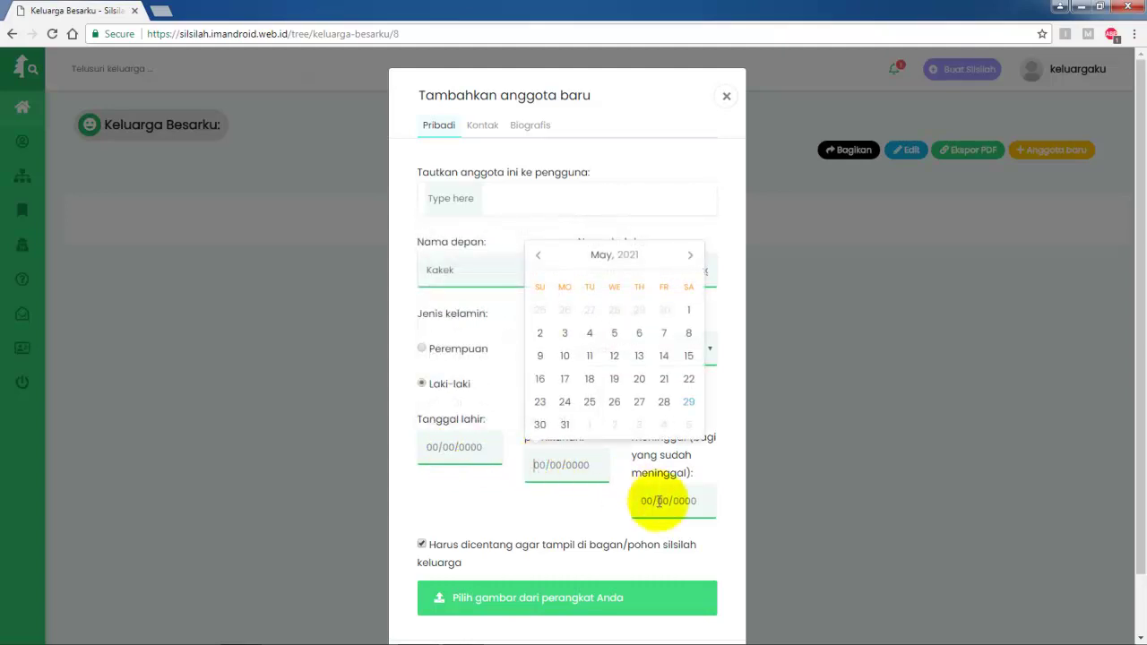
{"action": "left_click", "coordinate": [595, 510]}
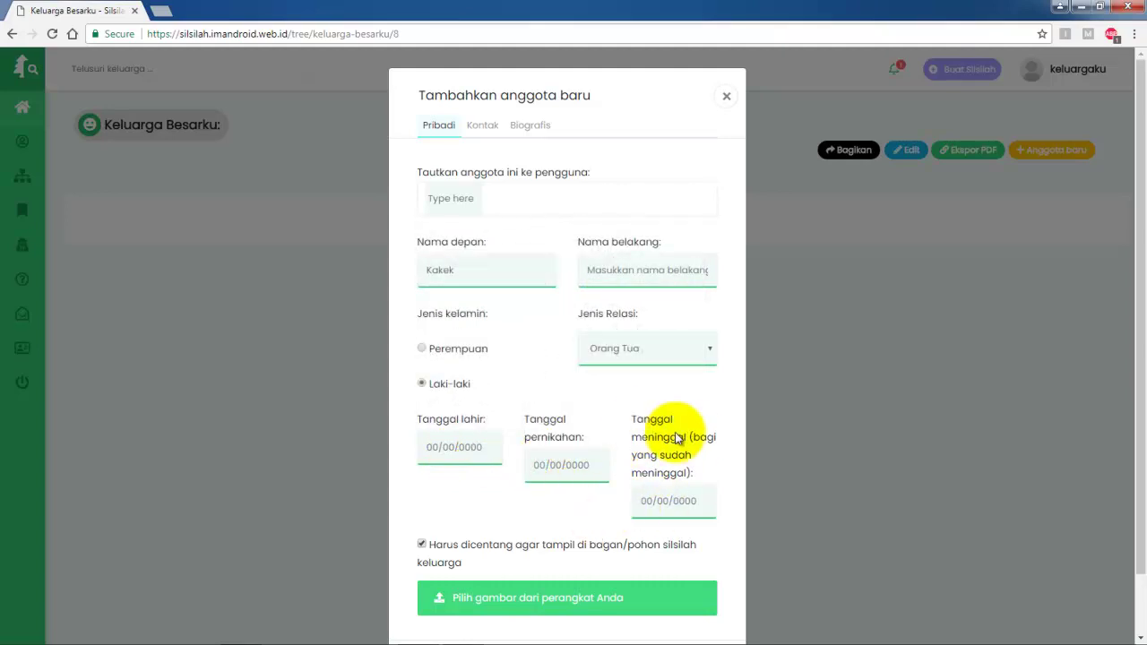
Step: Check the death date field in the new member form without entering a date
{"action": "left_click_drag", "start_coordinate": [694, 436], "coordinate": [722, 468]}
{"action": "left_click", "coordinate": [717, 465]}
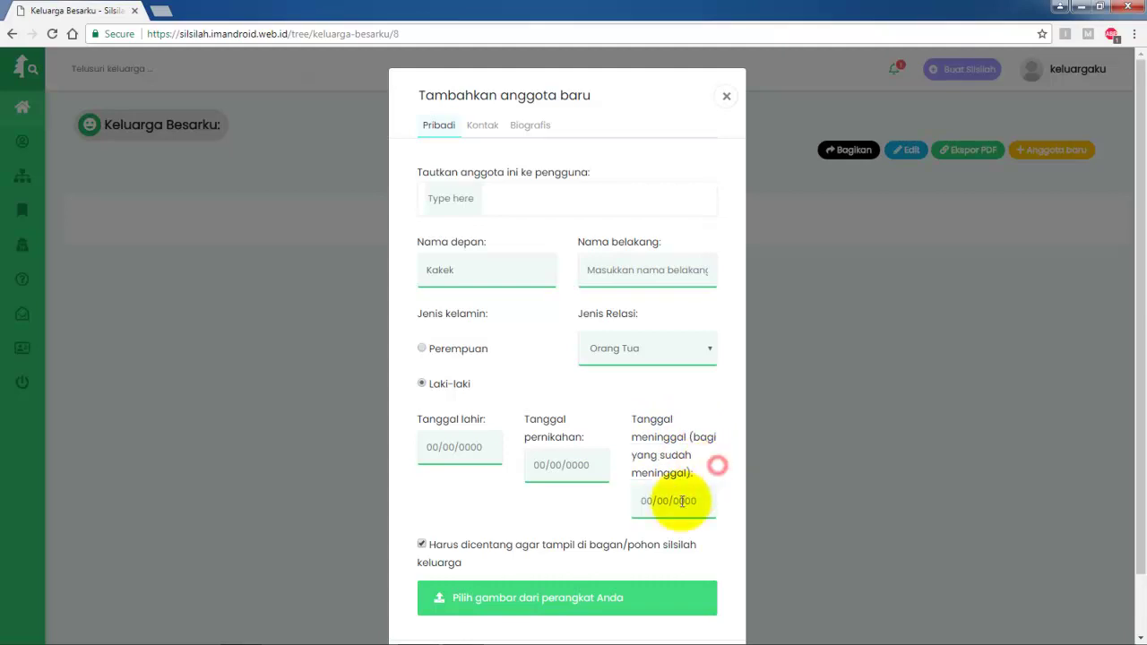
{"action": "left_click", "coordinate": [670, 500]}
{"action": "left_click", "coordinate": [591, 518]}
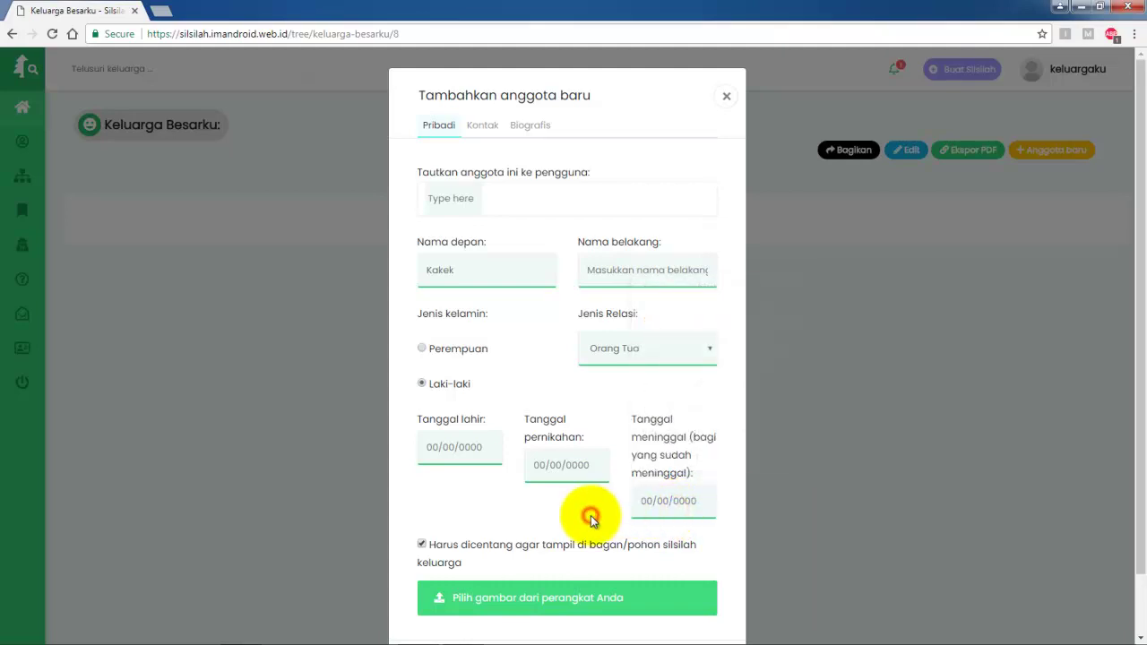
Step: Keep the option for showing the member in the family chart enabled and save Kakek
{"action": "scroll", "coordinate": [591, 518], "scroll_direction": "down", "scroll_amount": 1}
{"action": "left_click_drag", "start_coordinate": [433, 482], "coordinate": [476, 499]}
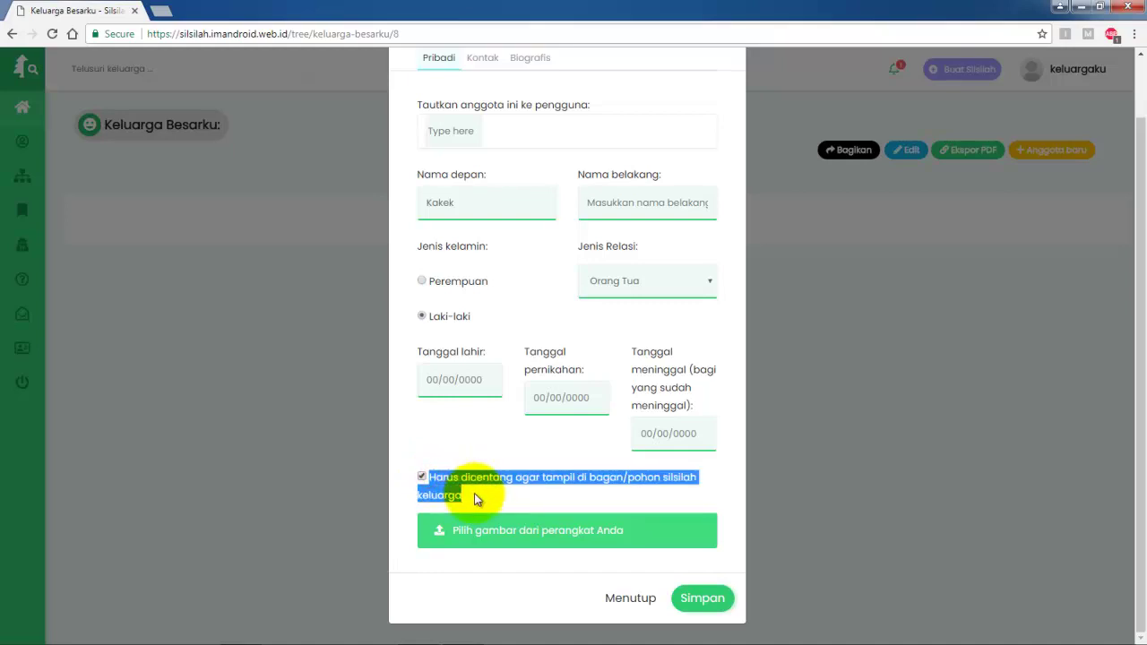
{"action": "left_click", "coordinate": [474, 493]}
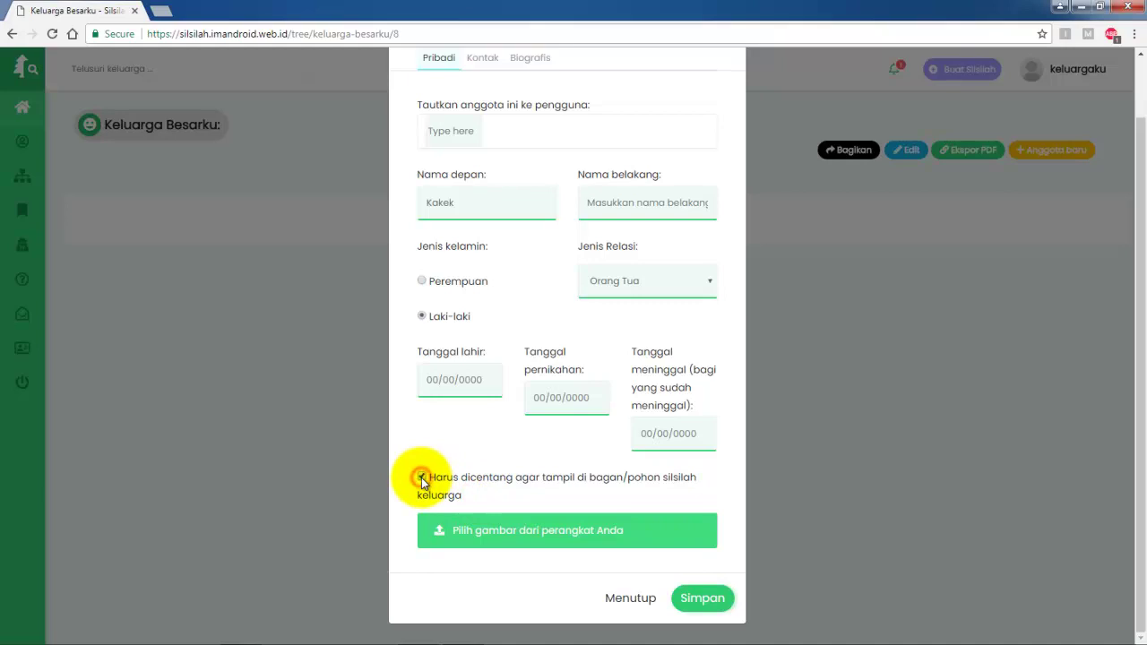
{"action": "left_click", "coordinate": [422, 480]}
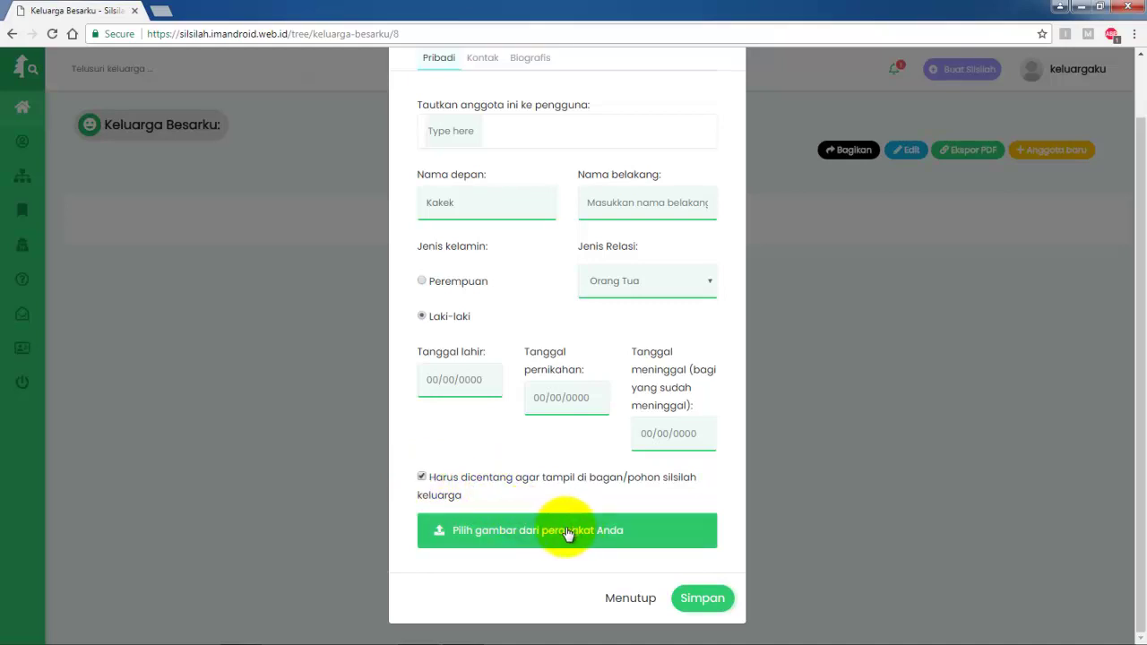
{"action": "left_click", "coordinate": [694, 607]}
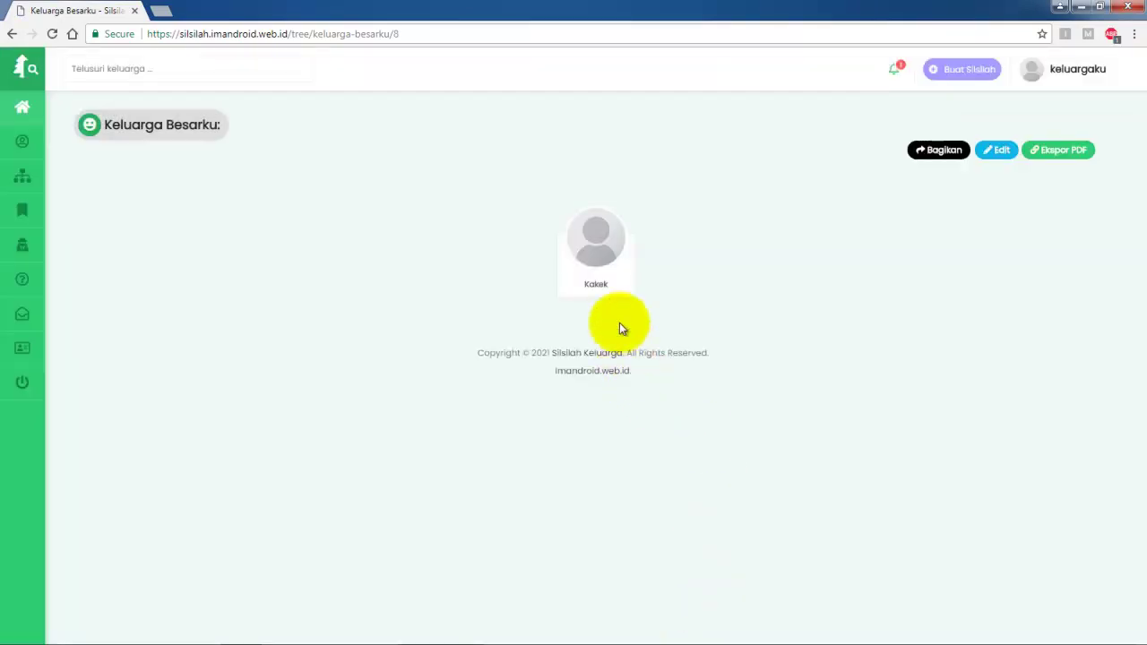
Step: View the profile details of Kakek in the tree and close them again
{"action": "mouse_move", "coordinate": [609, 286]}
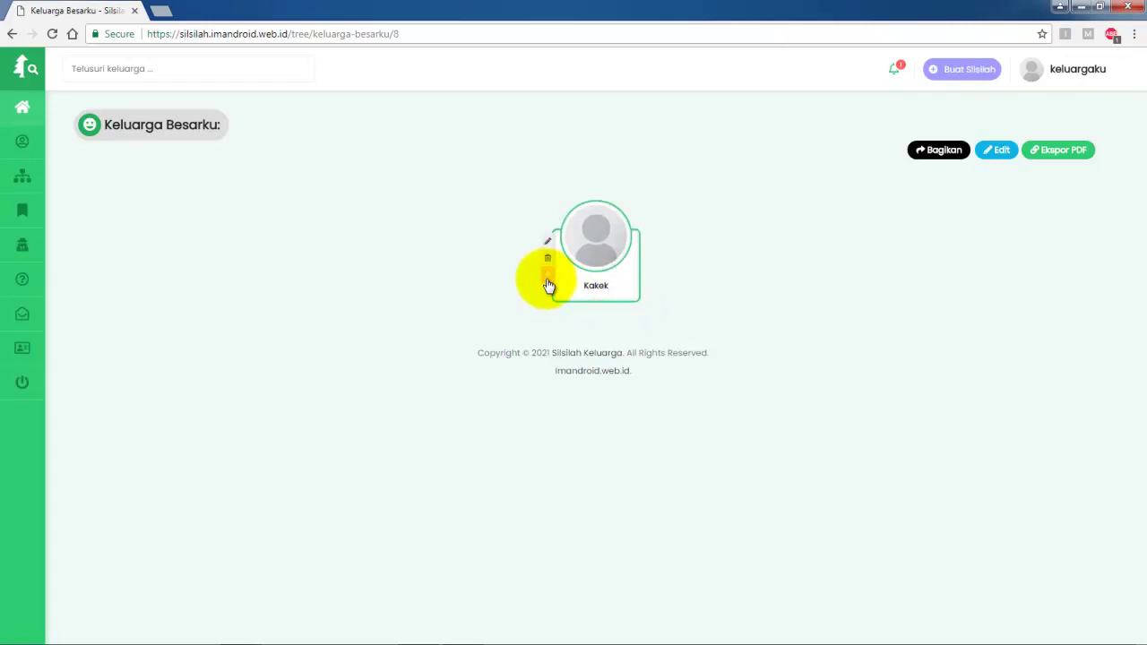
{"action": "left_click_drag", "start_coordinate": [617, 284], "coordinate": [669, 291]}
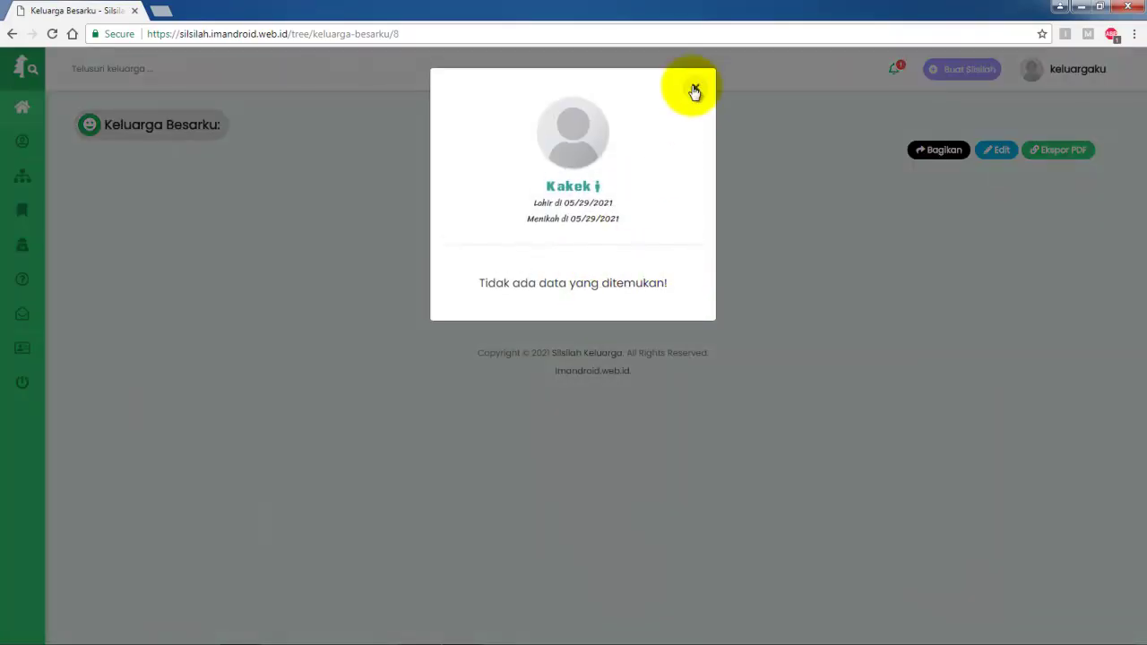
{"action": "left_click", "coordinate": [695, 91]}
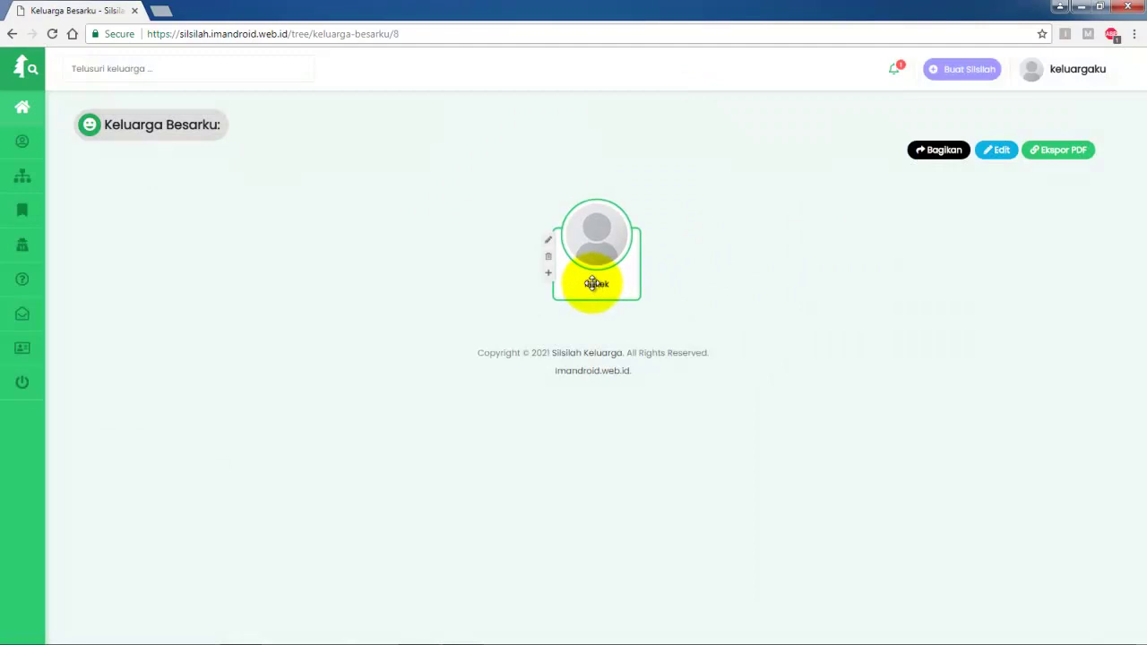
{"action": "left_click", "coordinate": [671, 271]}
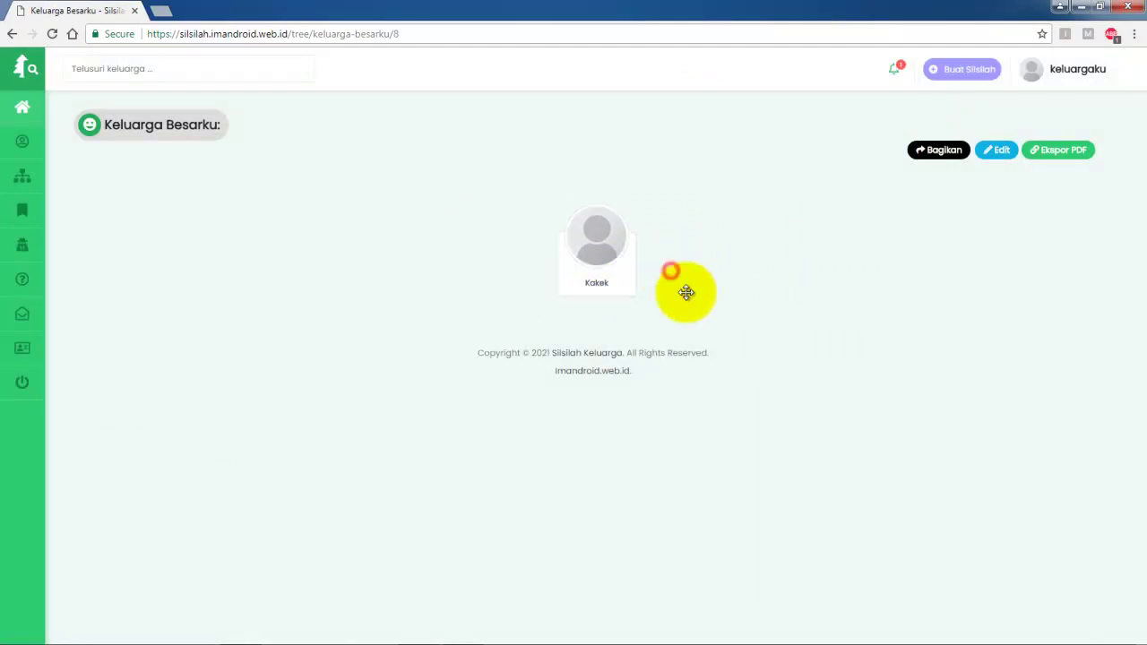
{"action": "left_click", "coordinate": [696, 340]}
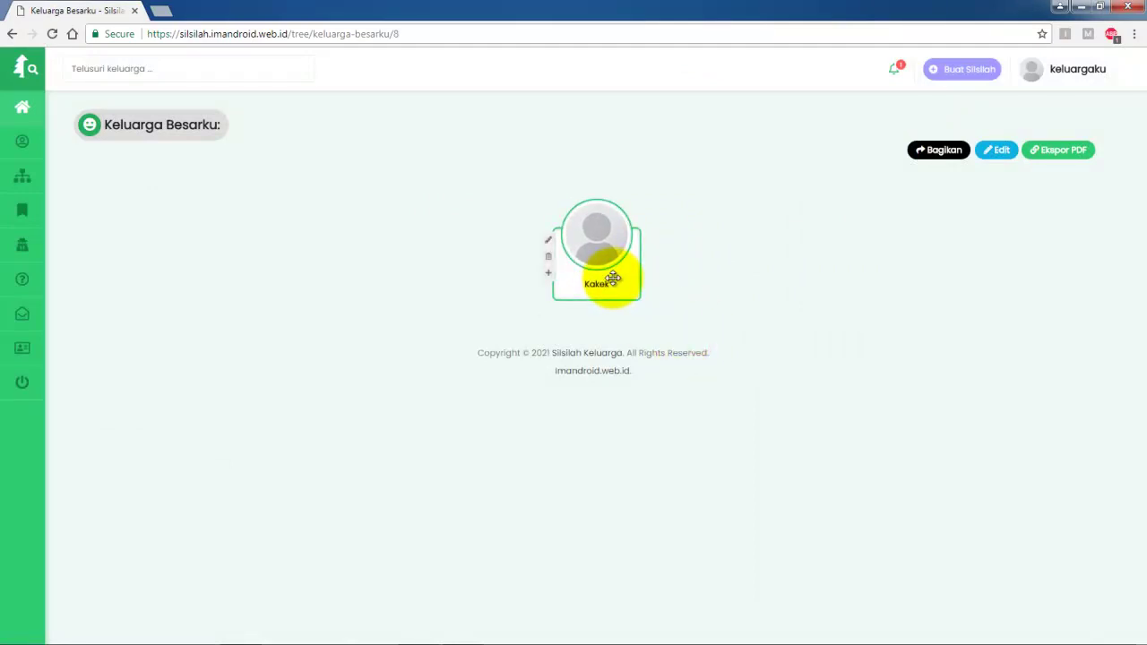
Step: Add Nenek to Kakek with gender Perempuan and relation type Pasangan (Suami/Istri), and save the member
{"action": "left_click", "coordinate": [550, 275]}
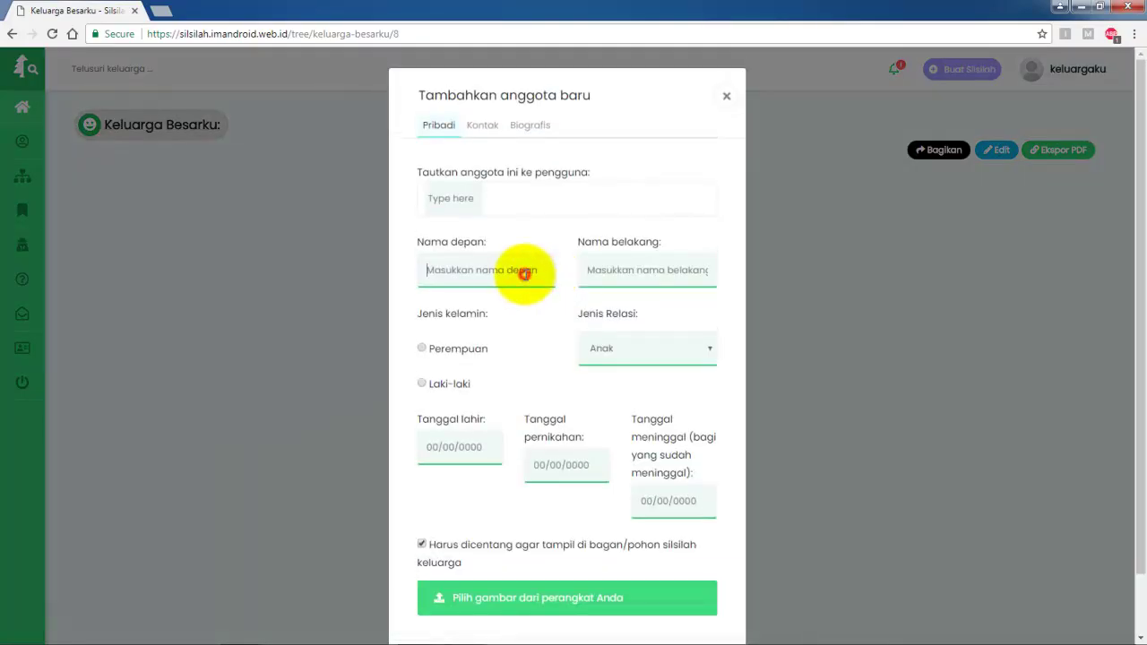
{"action": "type", "text": "Nenek"}
{"action": "left_click", "coordinate": [467, 352]}
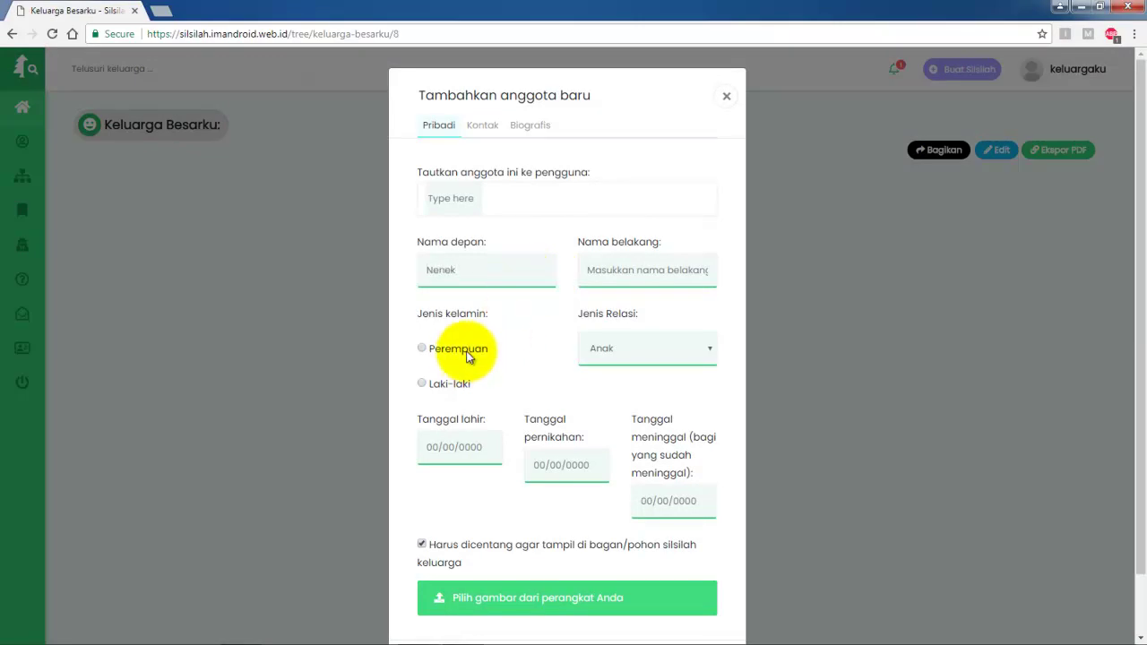
{"action": "left_click", "coordinate": [590, 352]}
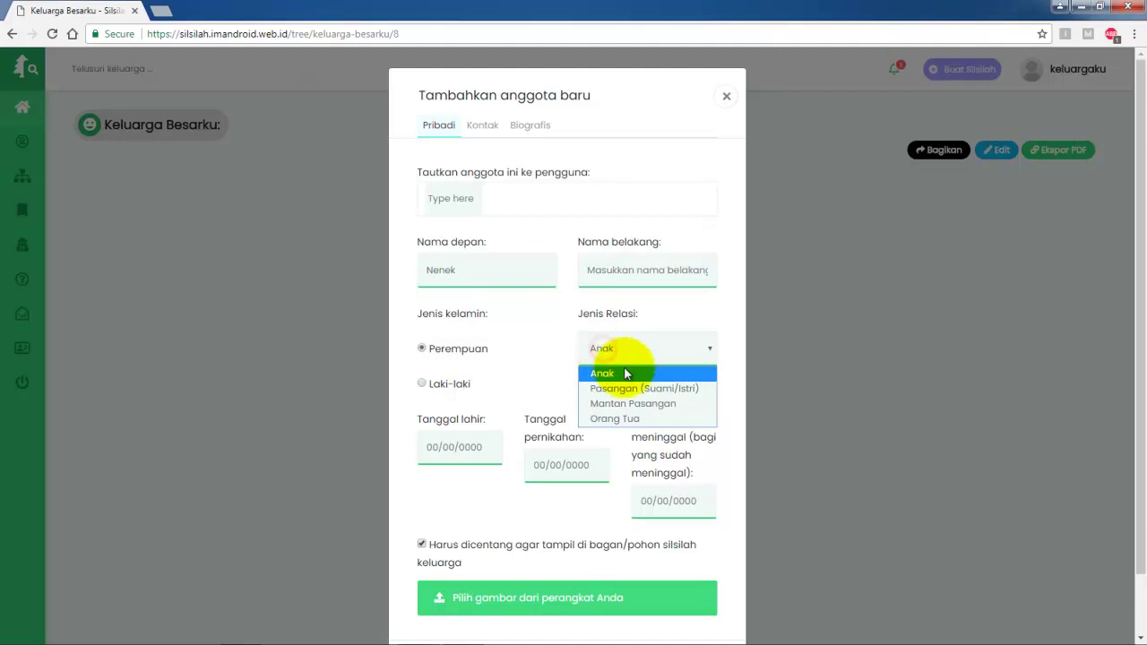
{"action": "left_click", "coordinate": [646, 392]}
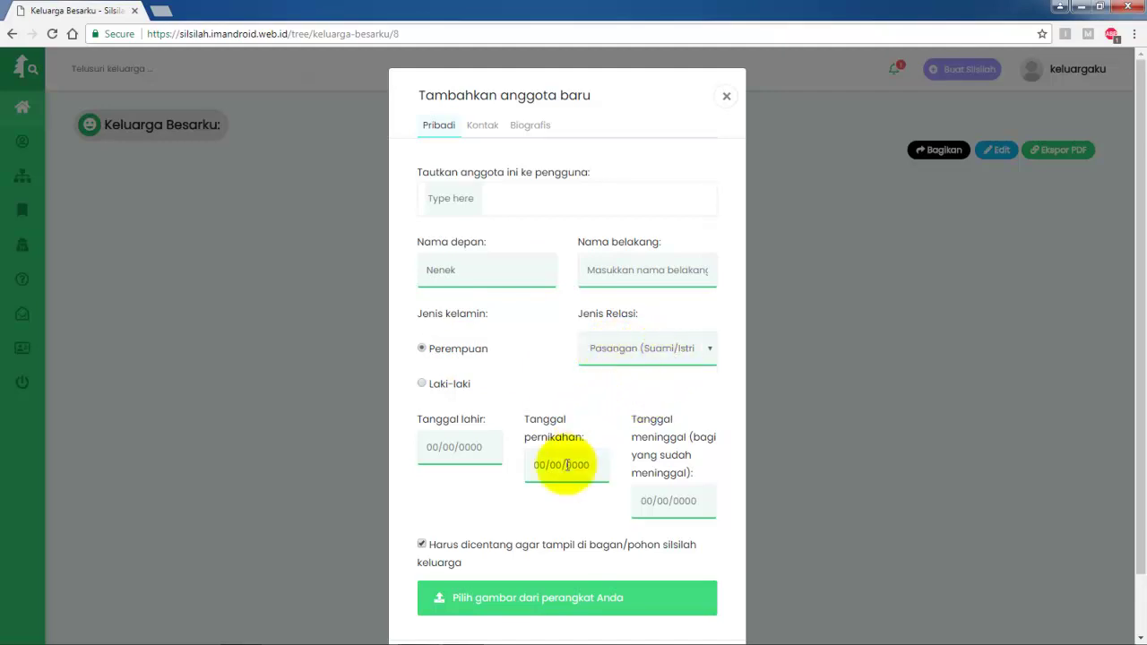
{"action": "scroll", "coordinate": [588, 546], "scroll_direction": "down", "scroll_amount": 1}
{"action": "scroll", "coordinate": [588, 546], "scroll_direction": "down", "scroll_amount": 1}
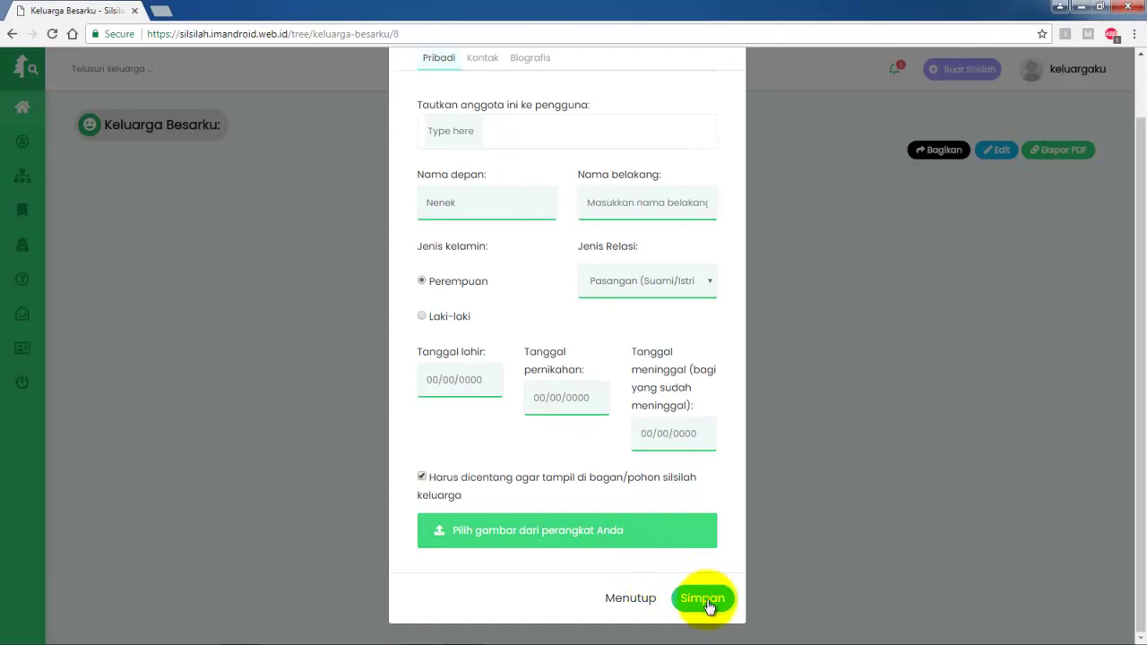
{"action": "left_click", "coordinate": [704, 598]}
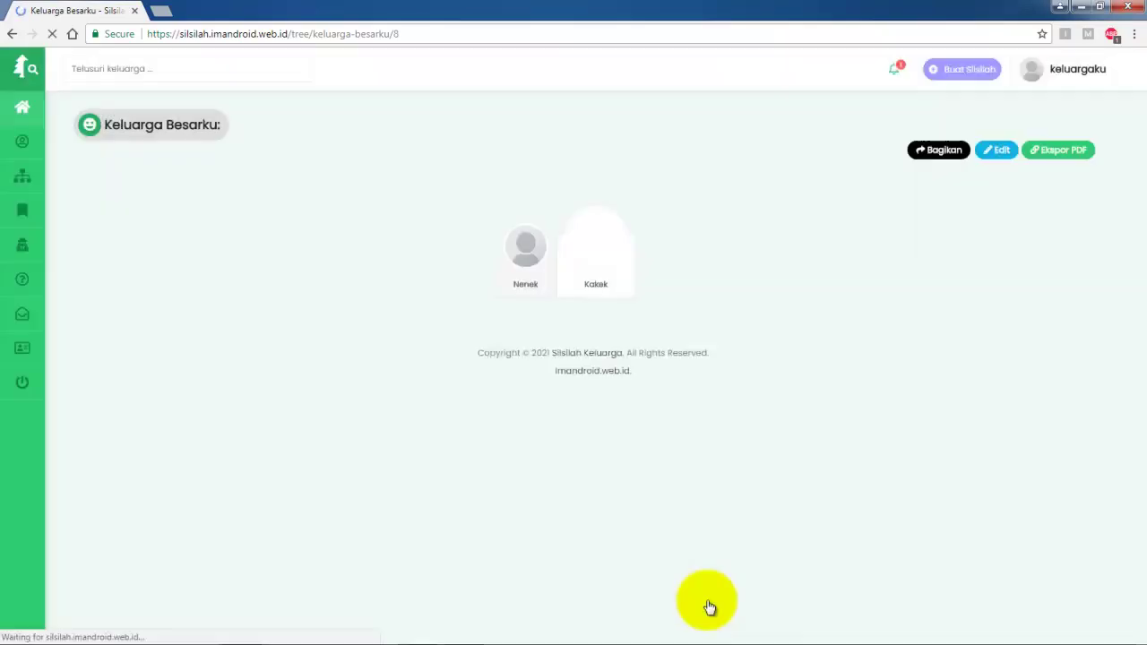
Step: Add Anak Pertama to Kakek with gender Laki-laki and relation type Anak, and save the member
{"action": "mouse_move", "coordinate": [527, 285]}
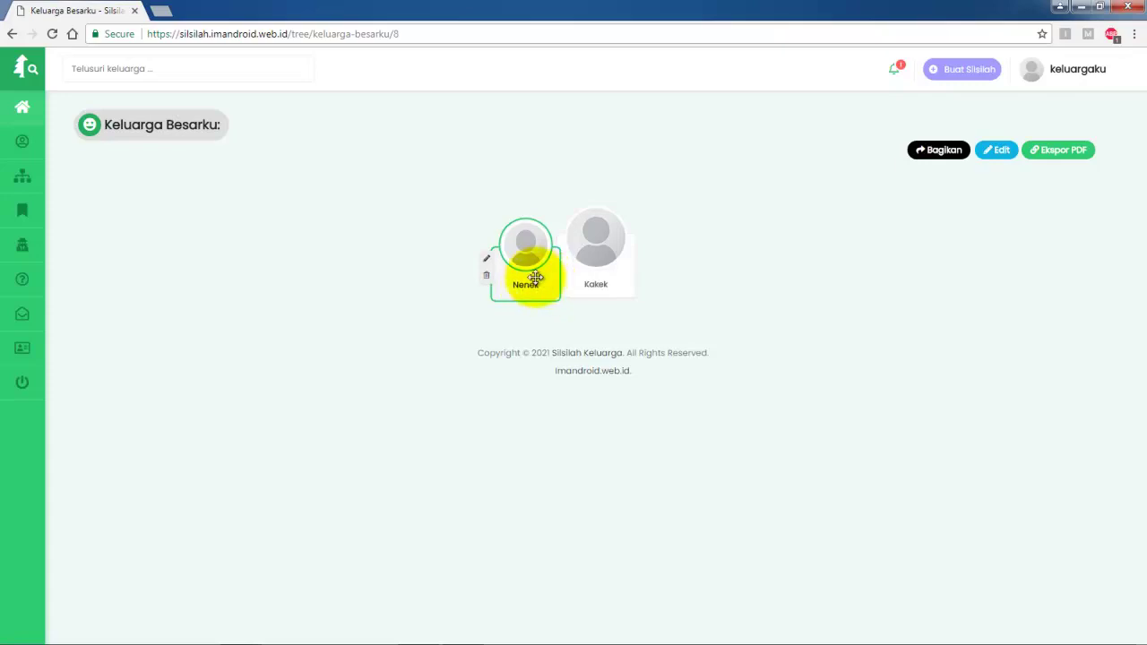
{"action": "mouse_move", "coordinate": [594, 284]}
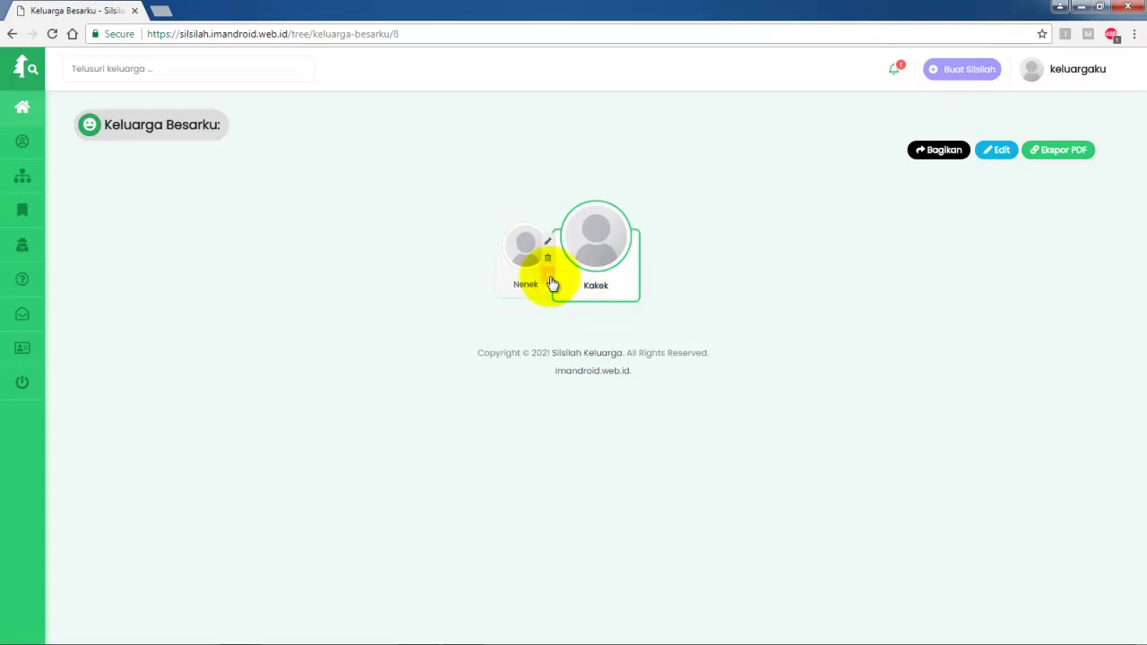
{"action": "left_click", "coordinate": [550, 278]}
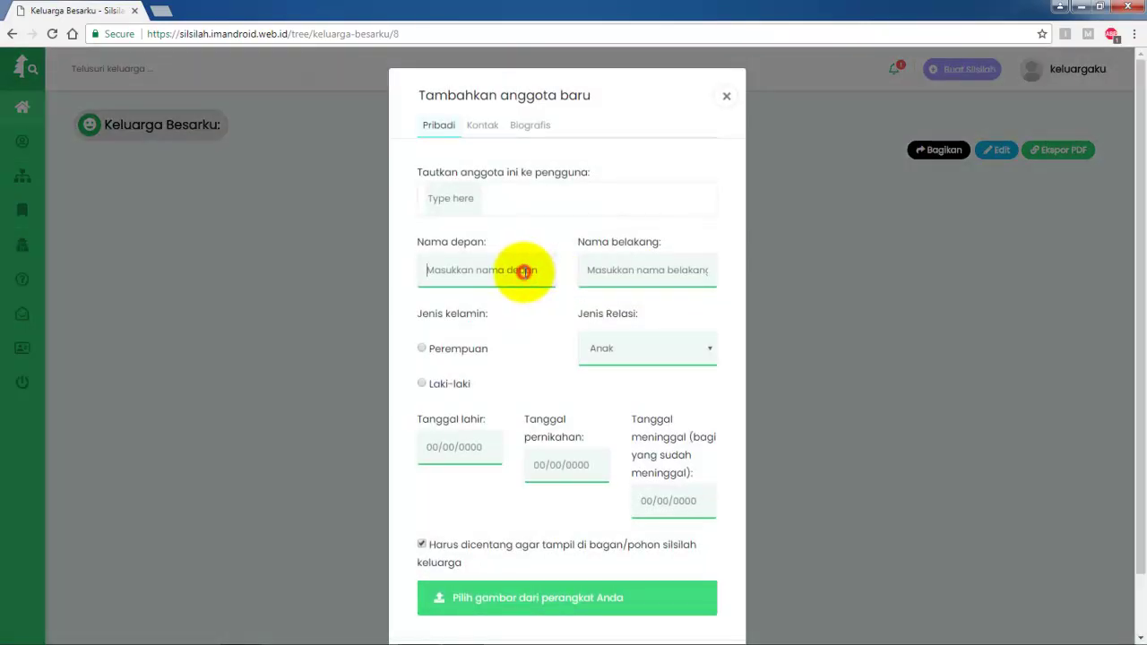
{"action": "type", "text": "Anak Pertama"}
{"action": "left_click", "coordinate": [452, 384]}
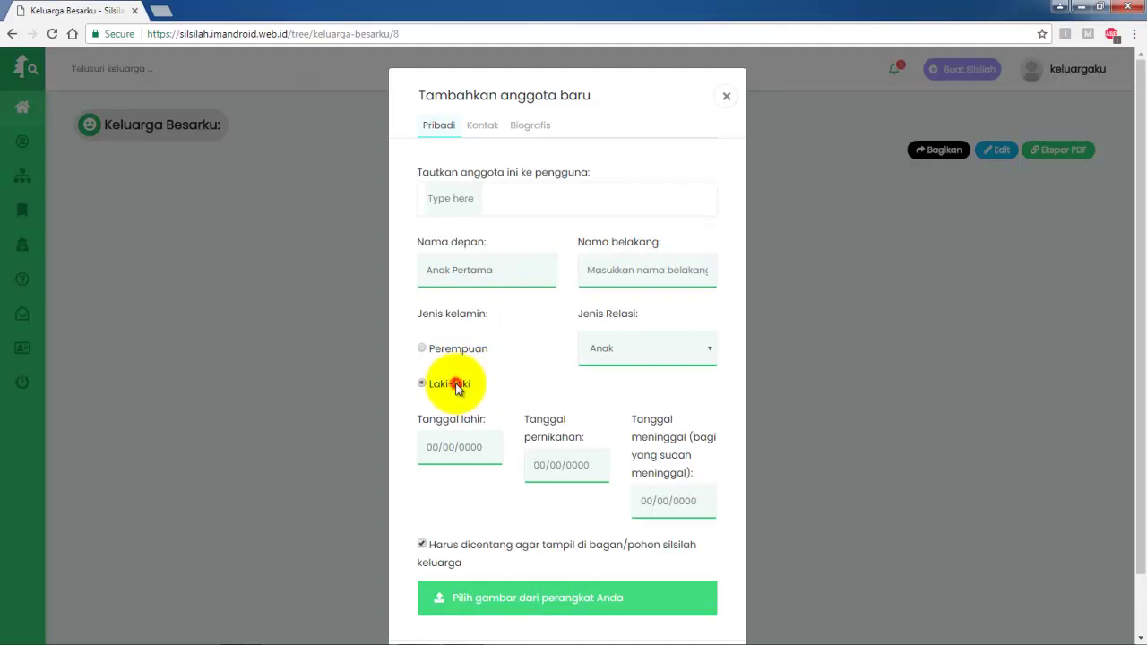
{"action": "left_click", "coordinate": [608, 351]}
{"action": "left_click", "coordinate": [614, 375]}
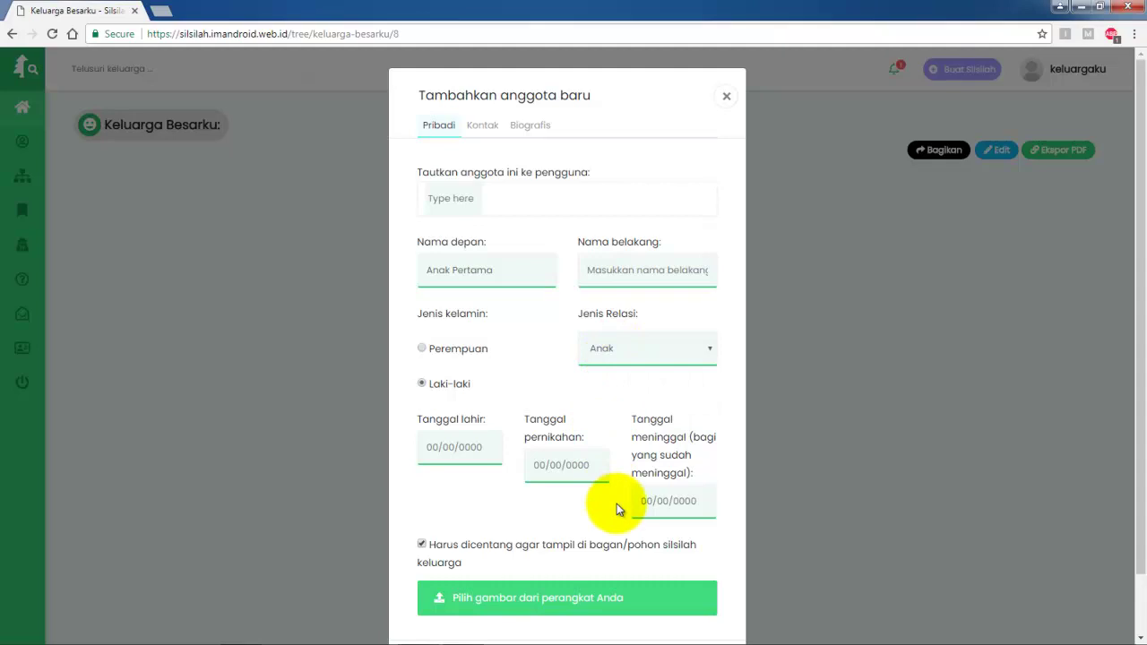
{"action": "scroll", "coordinate": [616, 508], "scroll_direction": "down", "scroll_amount": 1}
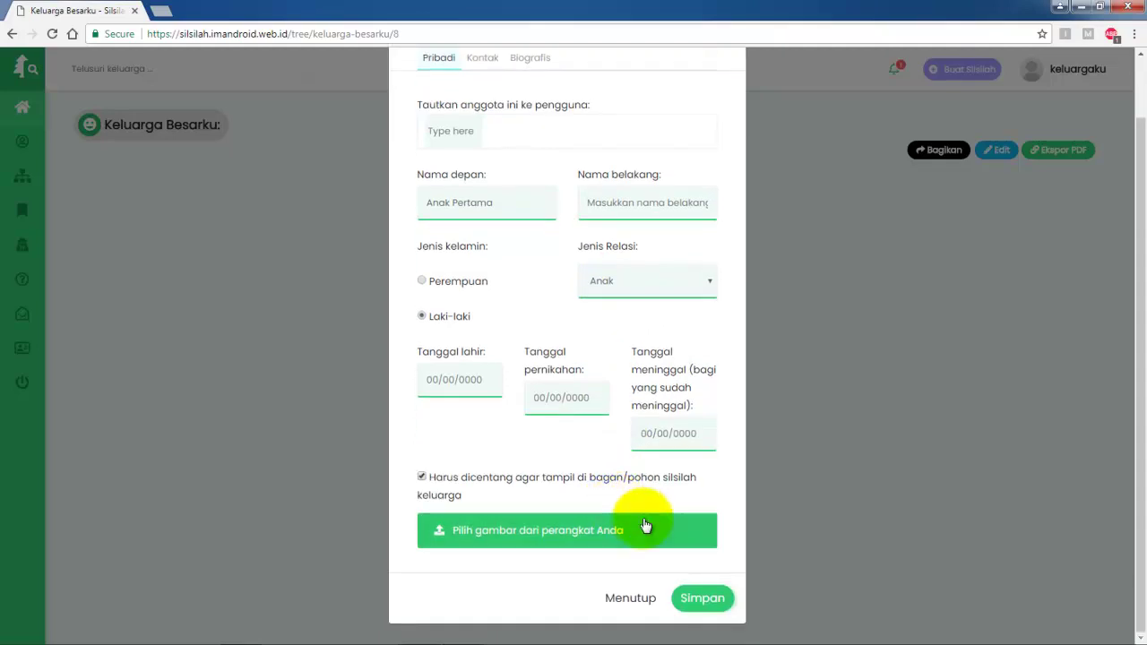
{"action": "left_click", "coordinate": [720, 606]}
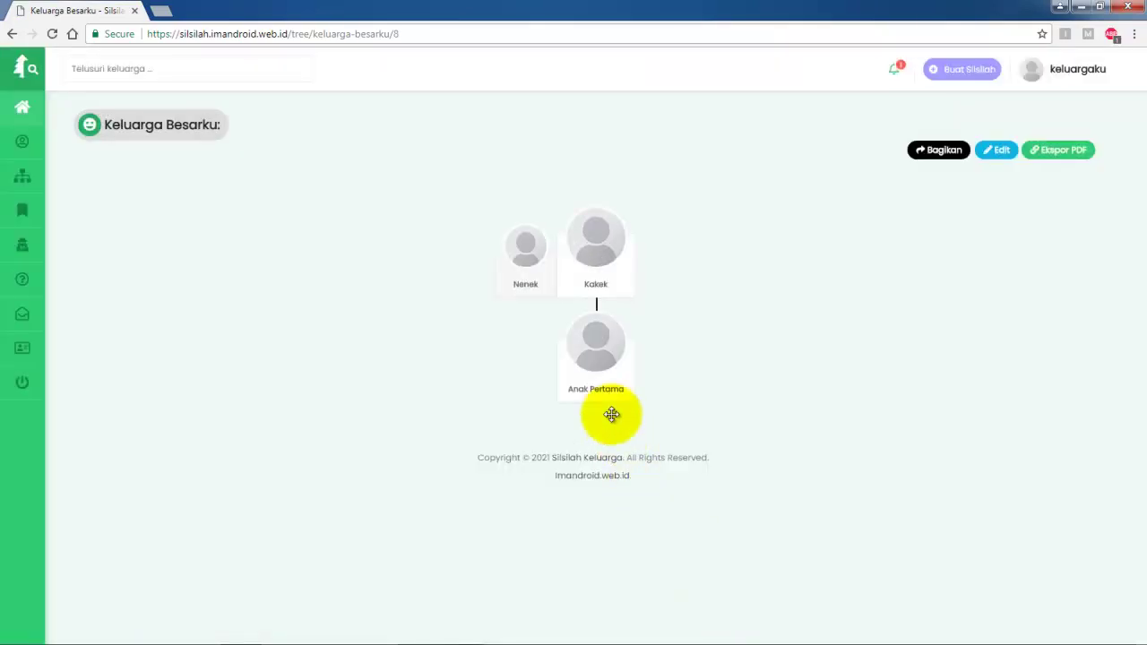
Step: Add Anak Kedua to Kakek with gender Laki-laki, keeping relation type Anak, and save the member
{"action": "mouse_move", "coordinate": [597, 386]}
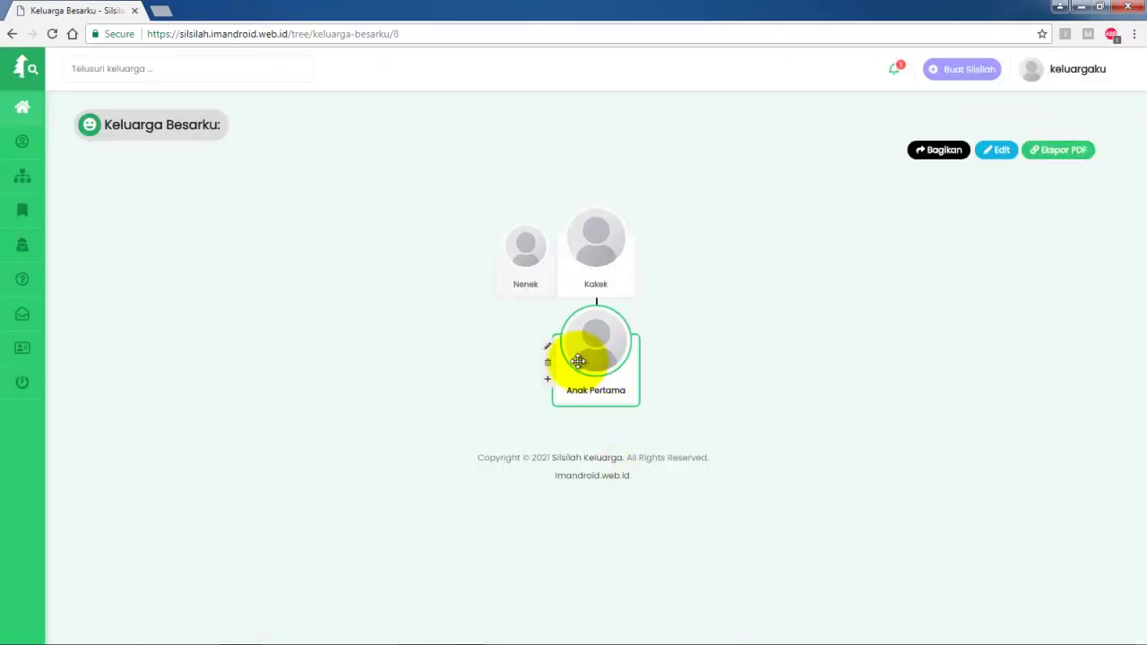
{"action": "mouse_move", "coordinate": [602, 274]}
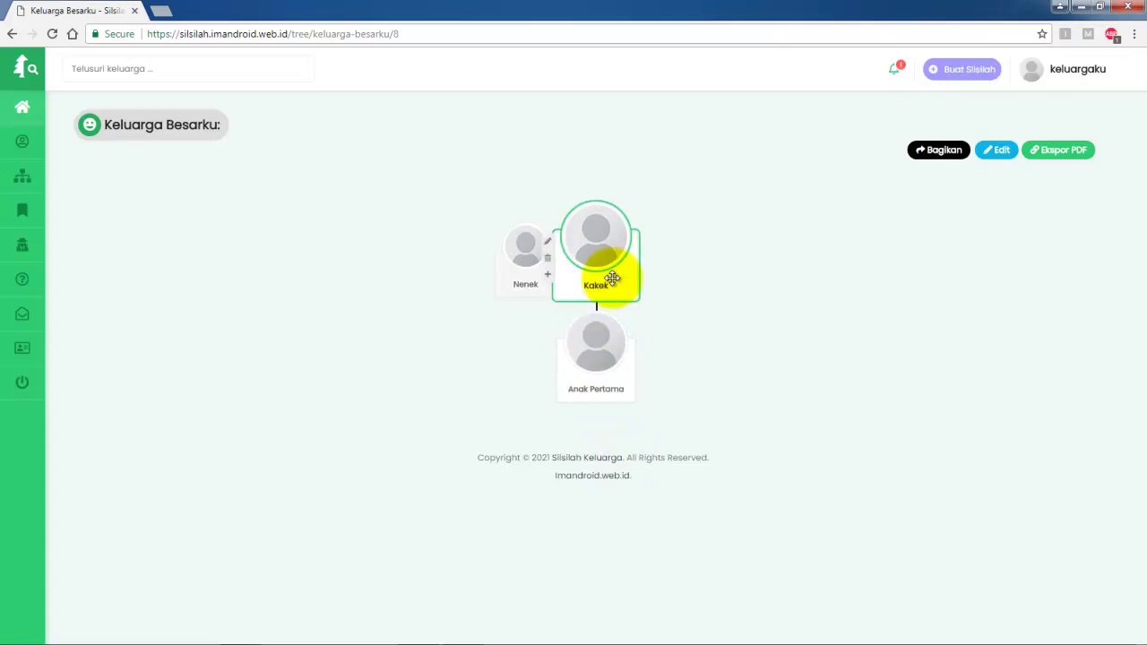
{"action": "left_click", "coordinate": [552, 279]}
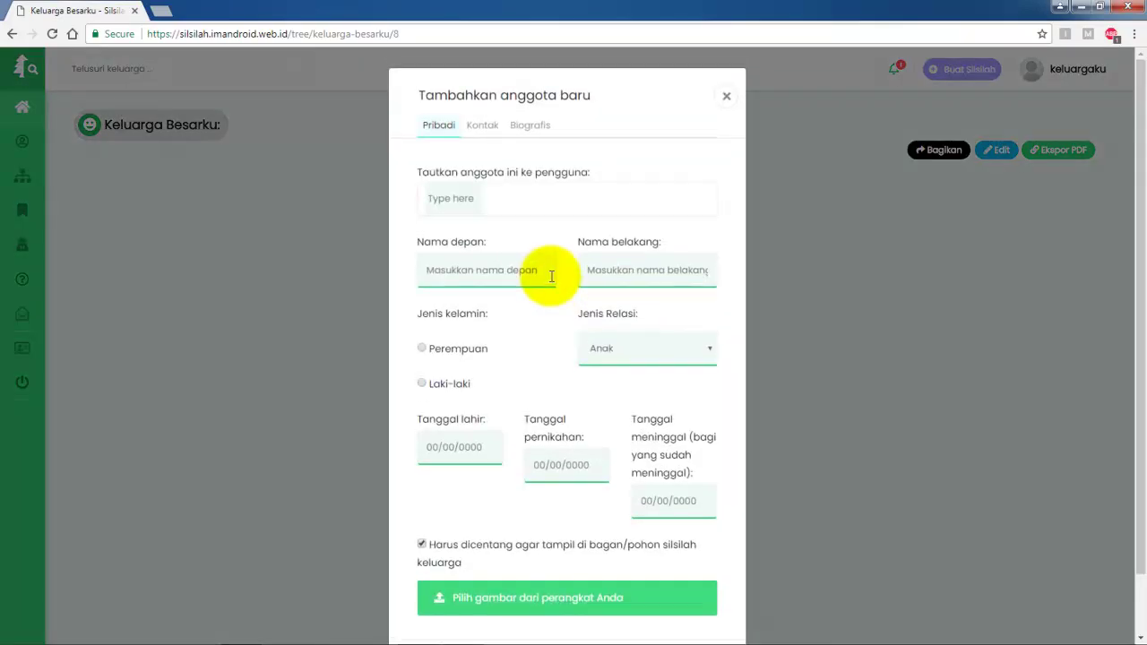
{"action": "left_click", "coordinate": [527, 279]}
{"action": "type", "text": "Anak Kedua"}
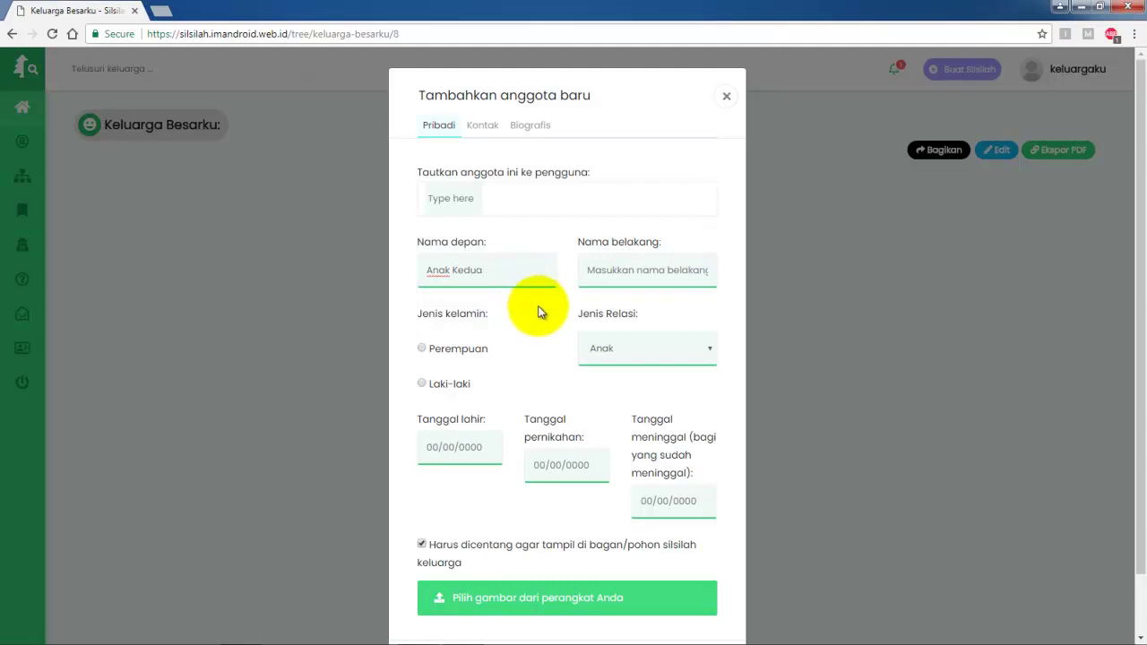
{"action": "left_click", "coordinate": [452, 383]}
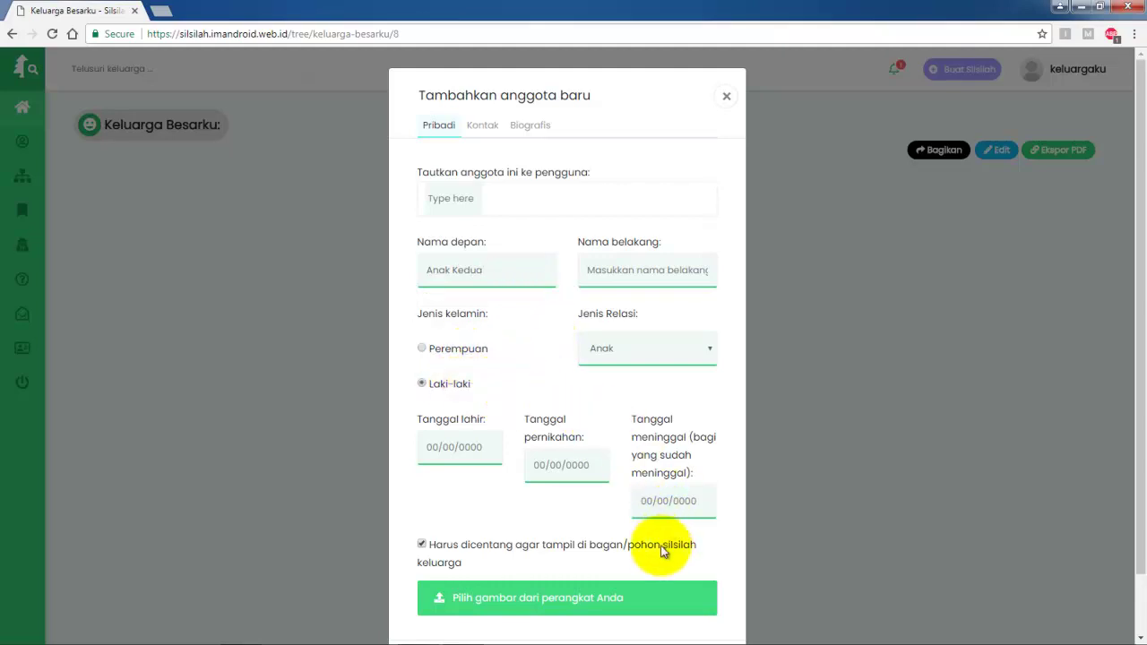
{"action": "scroll", "coordinate": [650, 484], "scroll_direction": "down", "scroll_amount": 1}
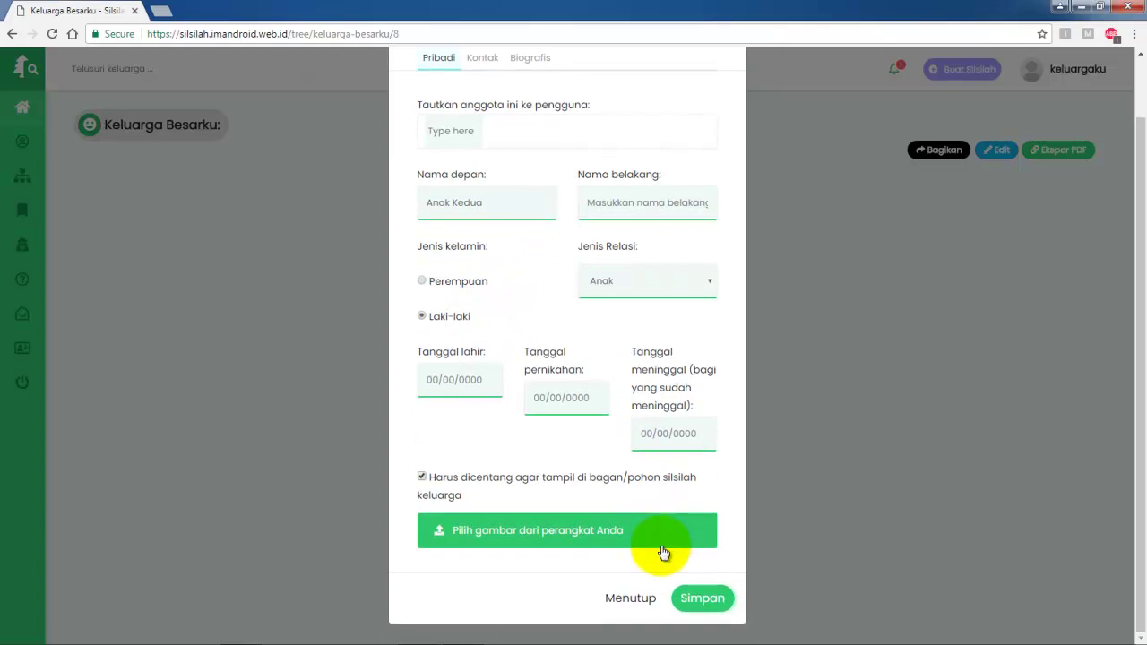
{"action": "left_click", "coordinate": [704, 606]}
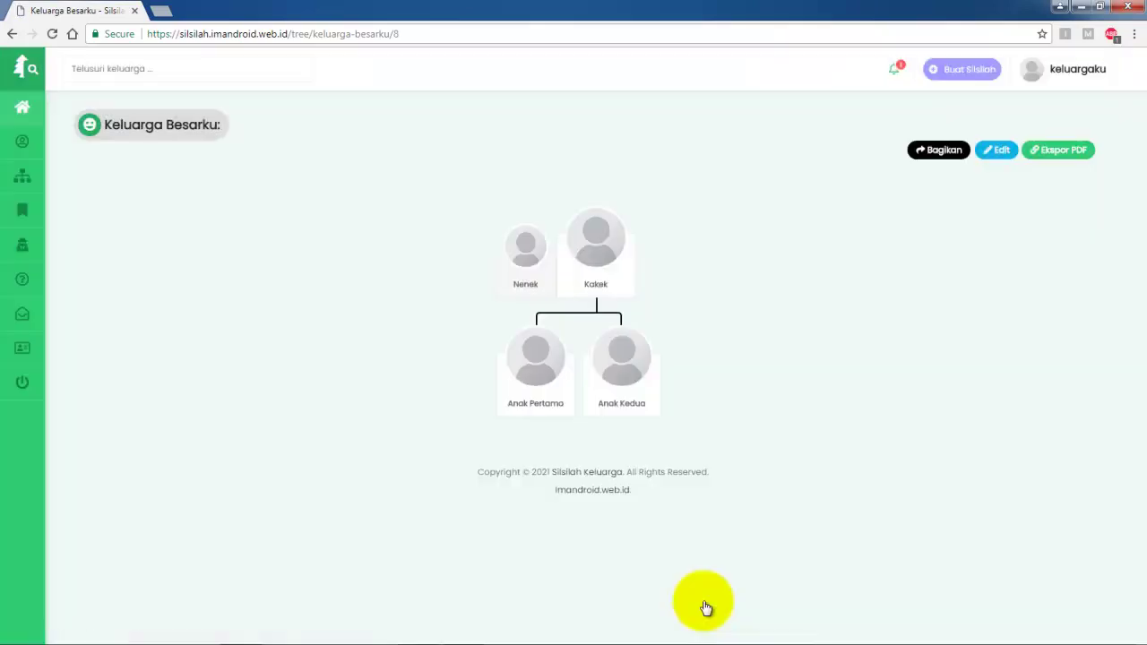
Step: Add Anak Ketiga to Kakek with gender Laki-laki, keeping relation type Anak, and save the member
{"action": "mouse_move", "coordinate": [545, 281]}
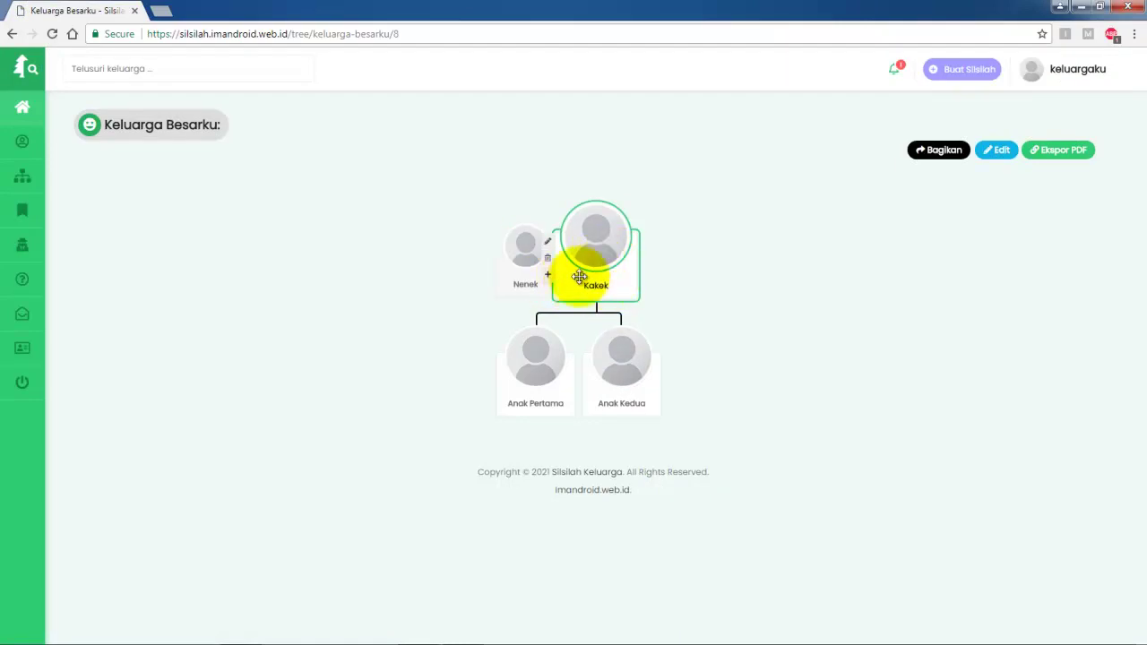
{"action": "left_click", "coordinate": [551, 279]}
{"action": "left_click", "coordinate": [529, 278]}
{"action": "type", "text": "Anak Ketiga"}
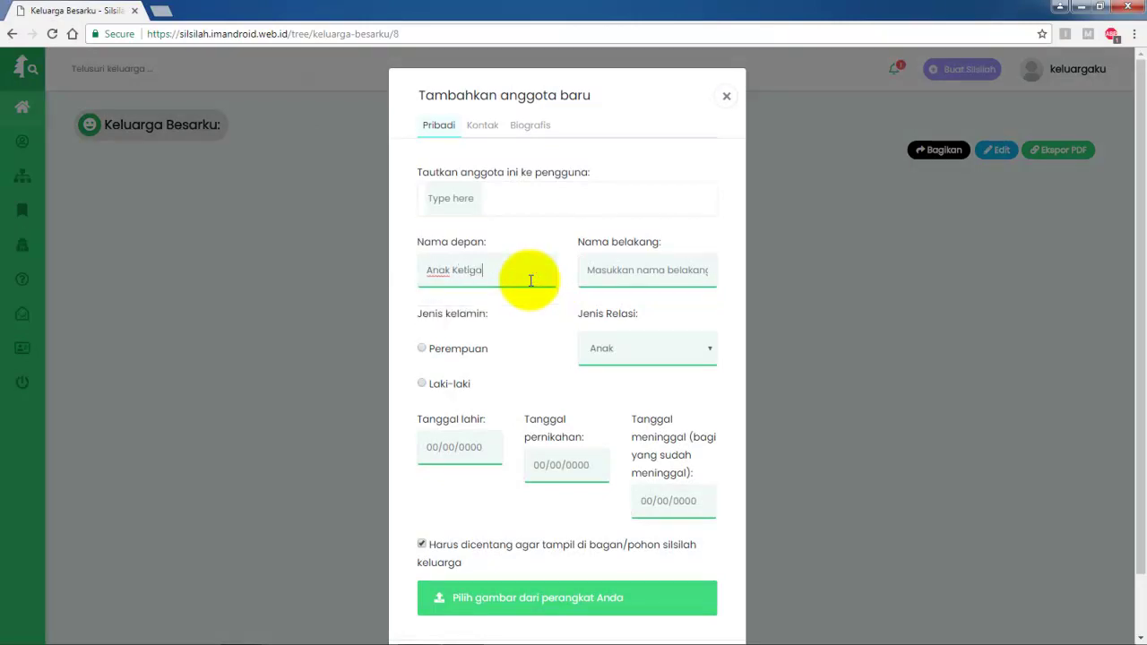
{"action": "left_click", "coordinate": [457, 381]}
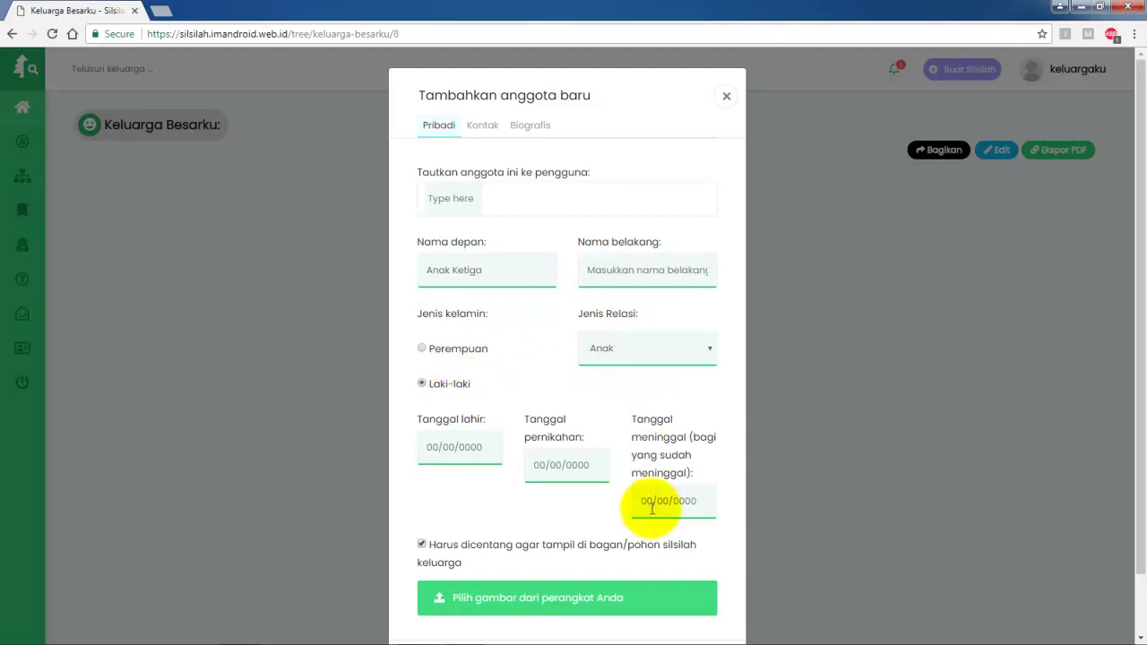
{"action": "scroll", "coordinate": [632, 604], "scroll_direction": "down", "scroll_amount": 1}
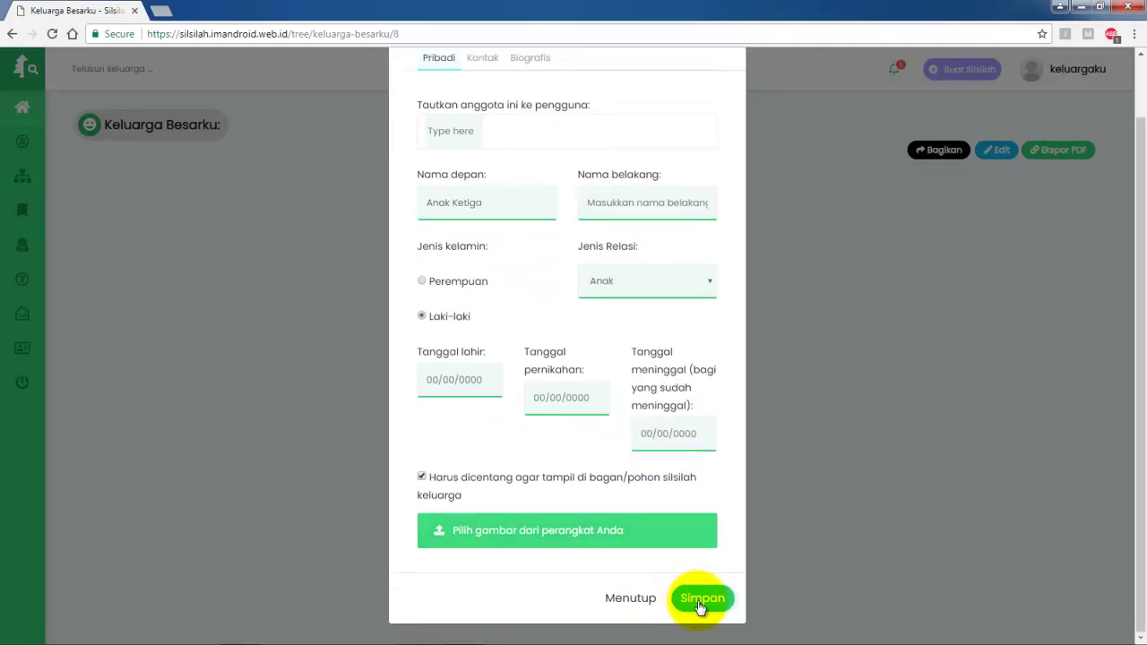
{"action": "left_click", "coordinate": [702, 602]}
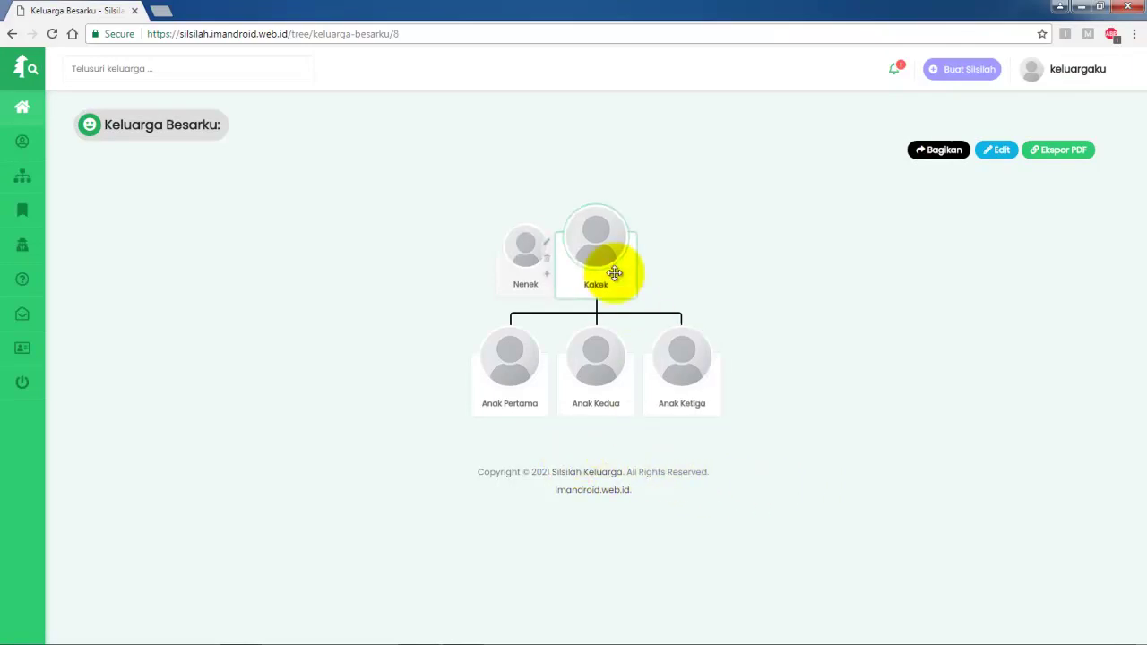
Step: Add Anak Keempat to Kakek with gender Perempuan, keeping relation type Anak, and save the member
{"action": "left_click", "coordinate": [550, 275]}
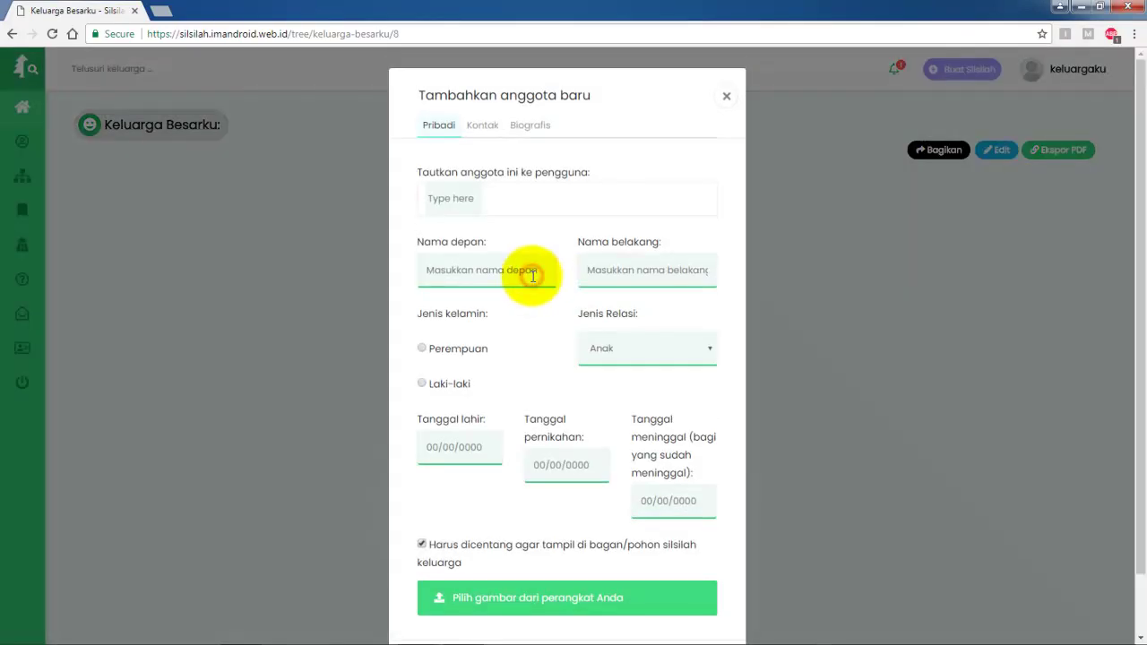
{"action": "type", "text": "Anak Keempat"}
{"action": "left_click", "coordinate": [481, 351]}
{"action": "scroll", "coordinate": [657, 595], "scroll_direction": "down", "scroll_amount": 1}
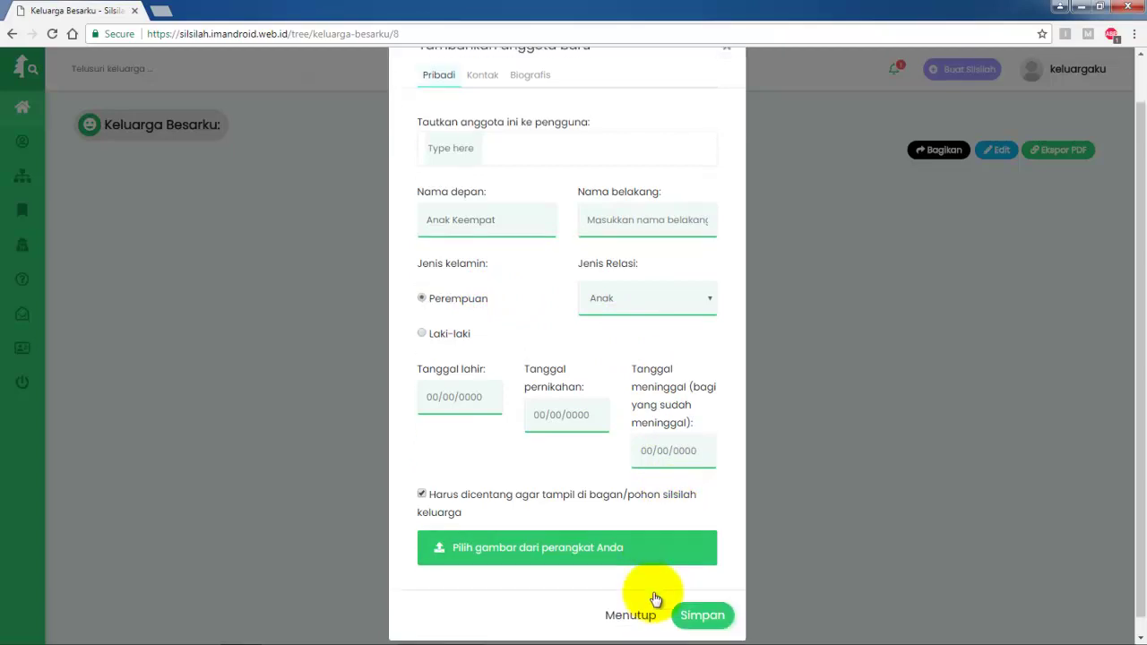
{"action": "left_click", "coordinate": [699, 601]}
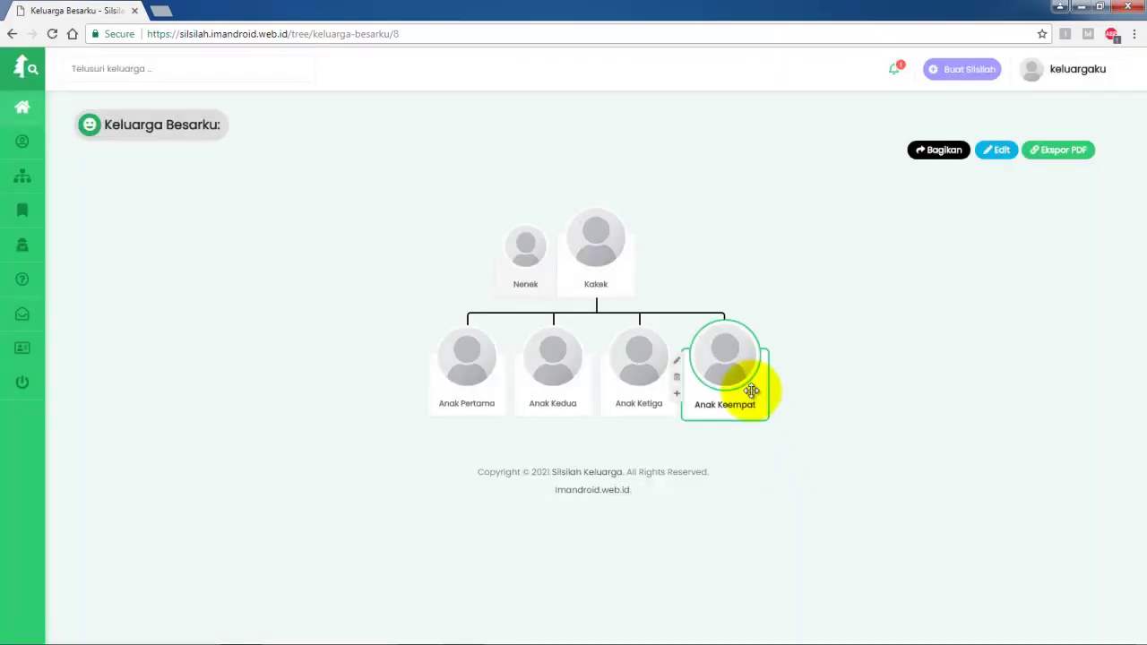
Step: Add Menantu 1 to Anak Pertama with gender Perempuan, keeping relation type Anak, and save the member
{"action": "mouse_move", "coordinate": [485, 409]}
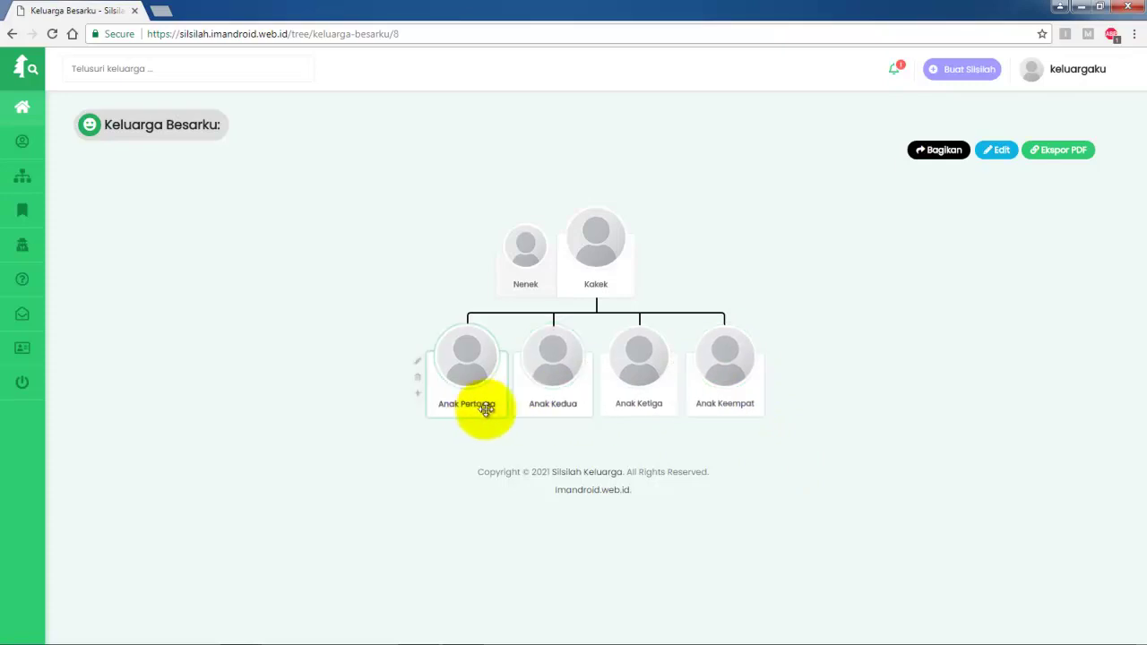
{"action": "left_click", "coordinate": [418, 396]}
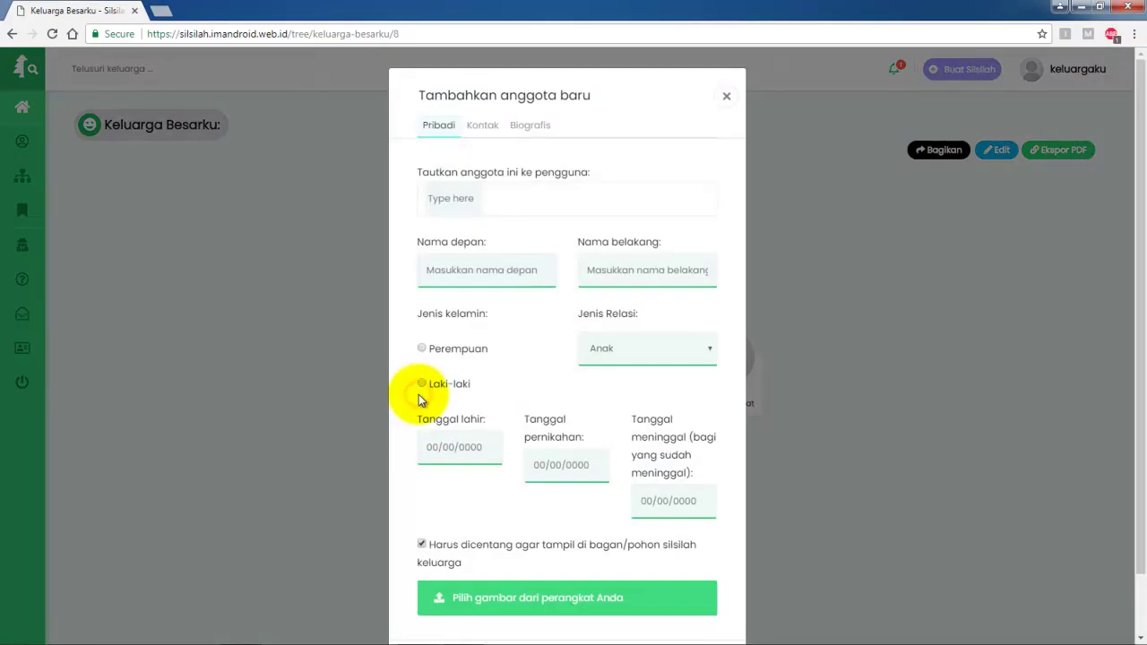
{"action": "left_click", "coordinate": [480, 276]}
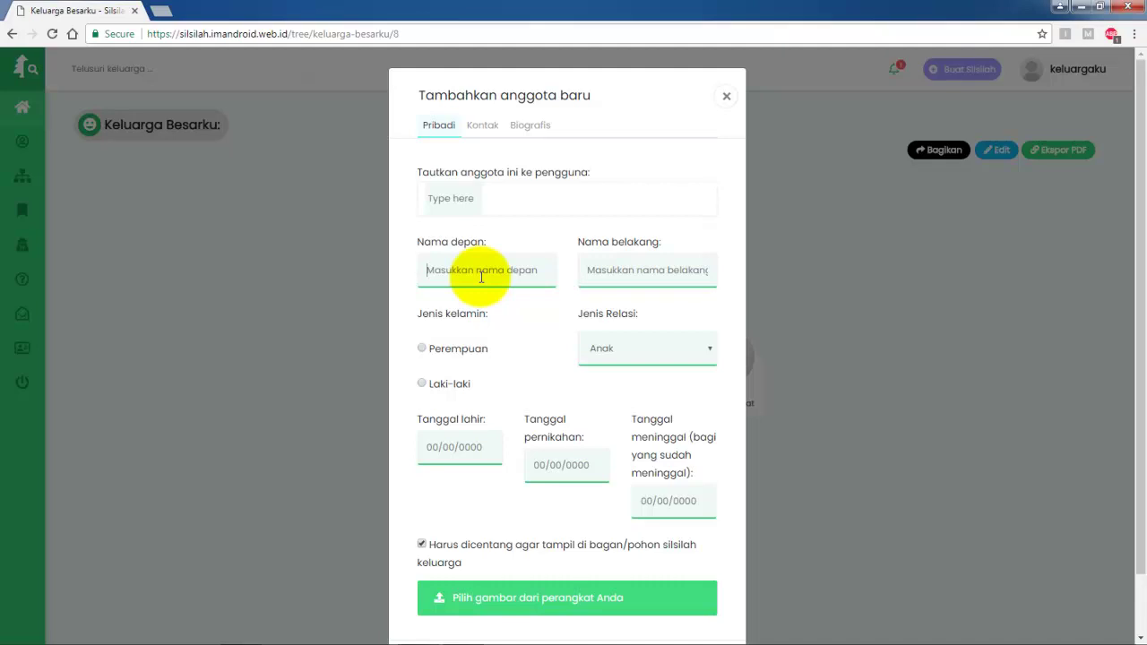
{"action": "type", "text": "Menantu 1"}
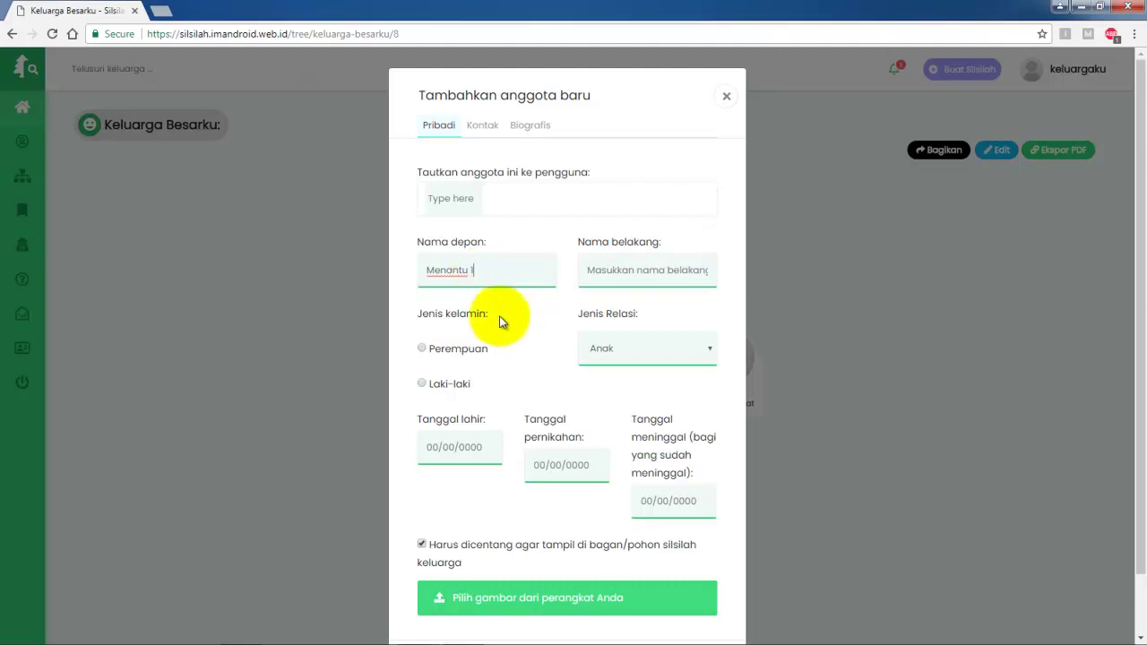
{"action": "left_click", "coordinate": [470, 354]}
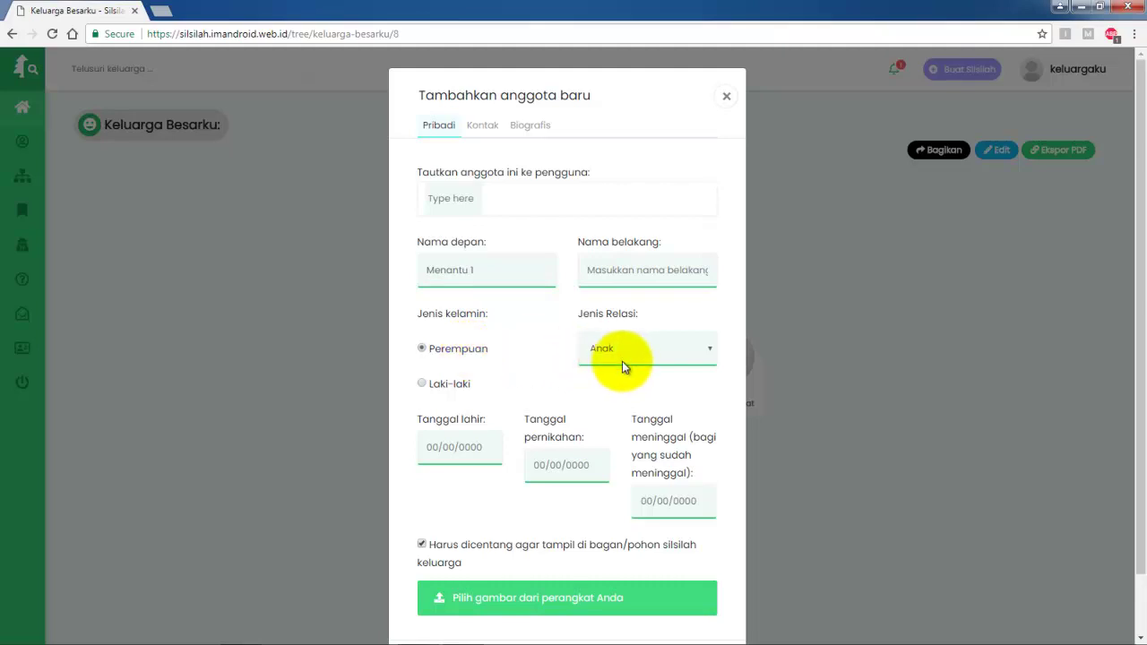
{"action": "scroll", "coordinate": [749, 506], "scroll_direction": "down", "scroll_amount": 2}
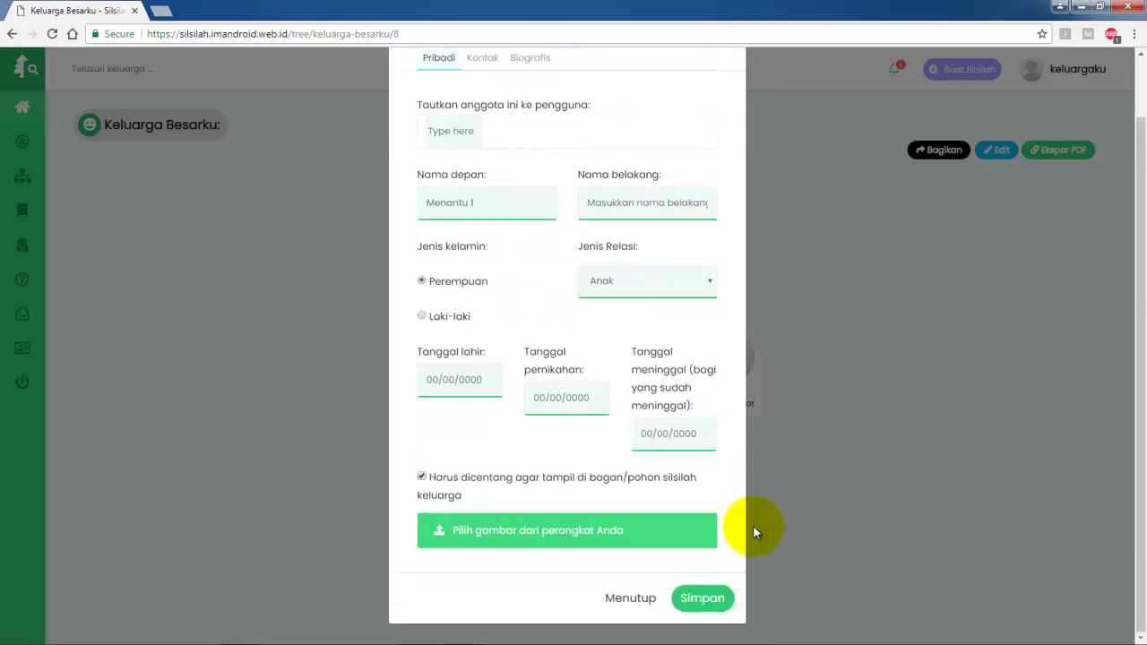
{"action": "left_click", "coordinate": [703, 599]}
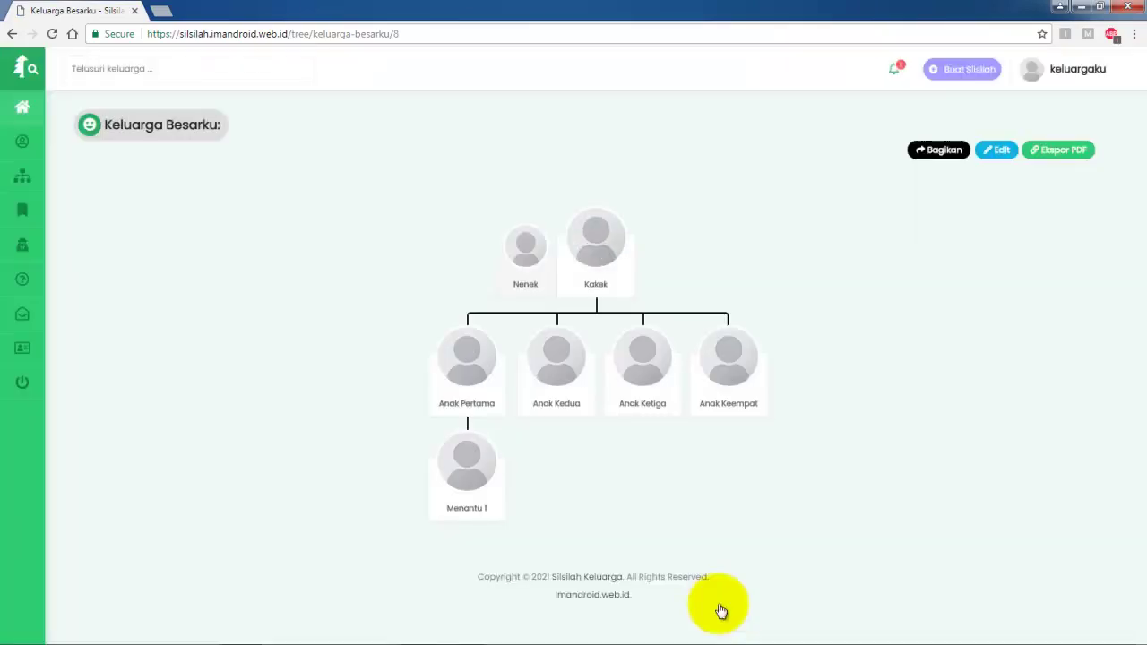
Step: Delete Menantu 1, the member placed as a child below Anak Pertama, and confirm the deletion
{"action": "mouse_move", "coordinate": [469, 469]}
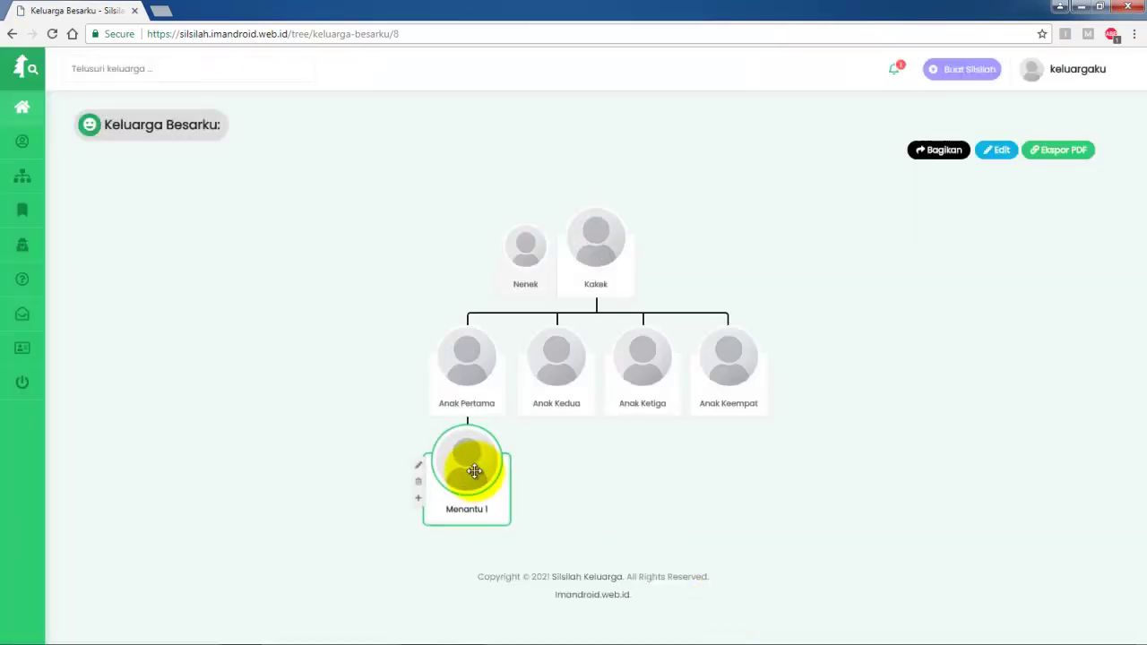
{"action": "left_click", "coordinate": [420, 489]}
{"action": "left_click", "coordinate": [639, 115]}
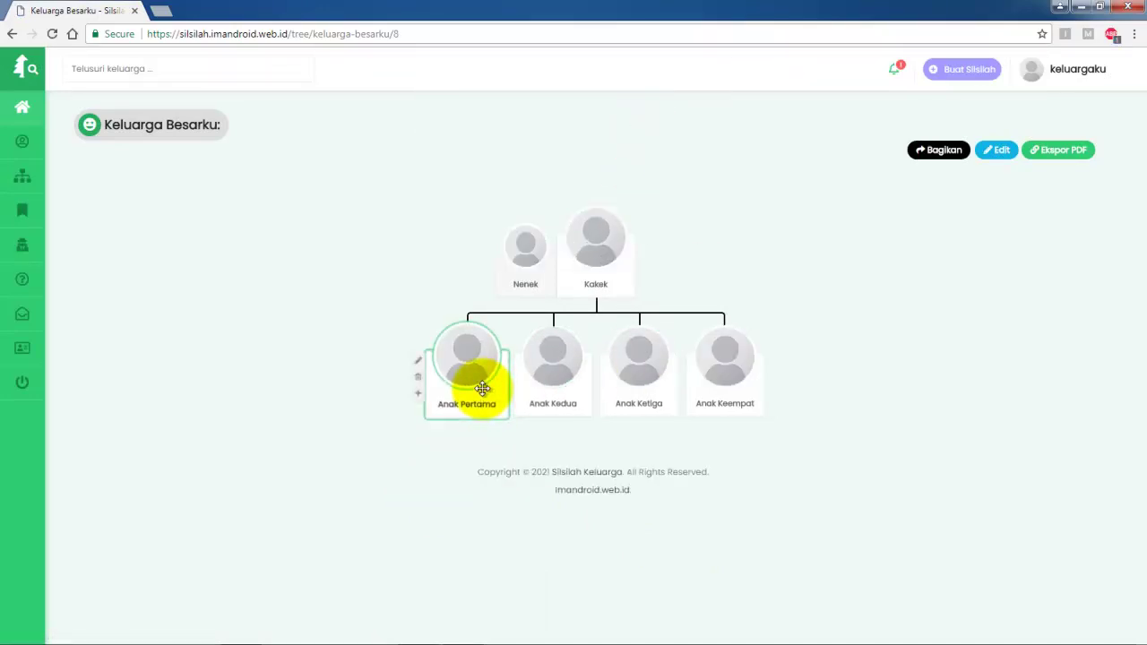
Step: Add Menantu 1 to Anak Pertama with gender Perempuan and relation type Pasangan (Suami/Istri), and save the member
{"action": "mouse_move", "coordinate": [486, 384]}
{"action": "left_click", "coordinate": [419, 397]}
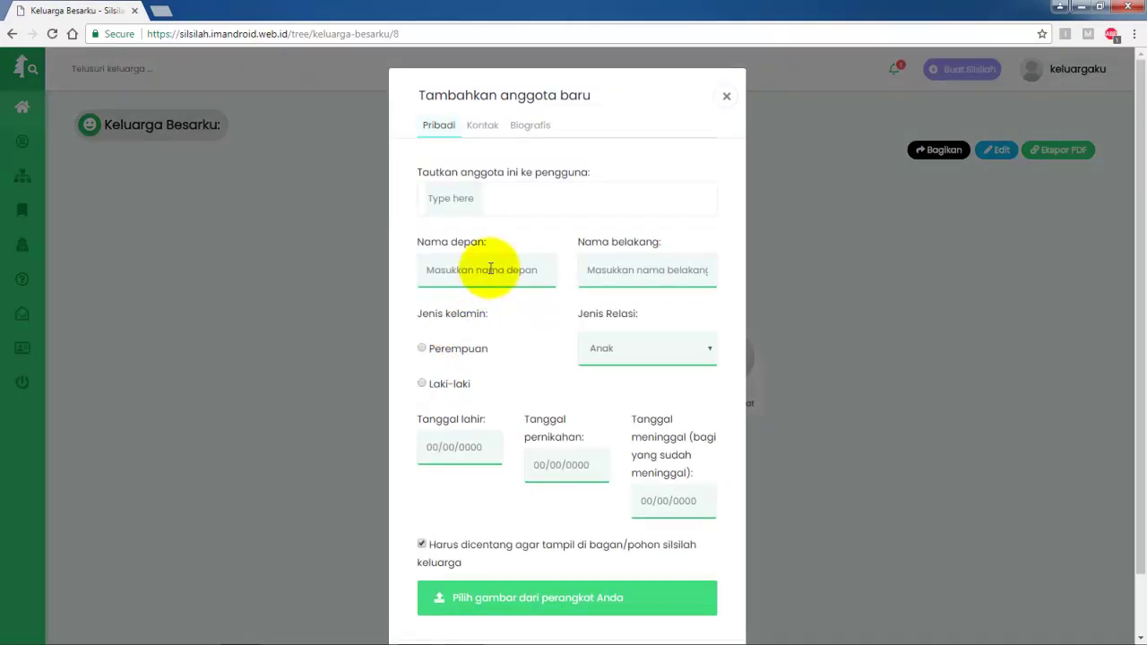
{"action": "type", "text": "M"}
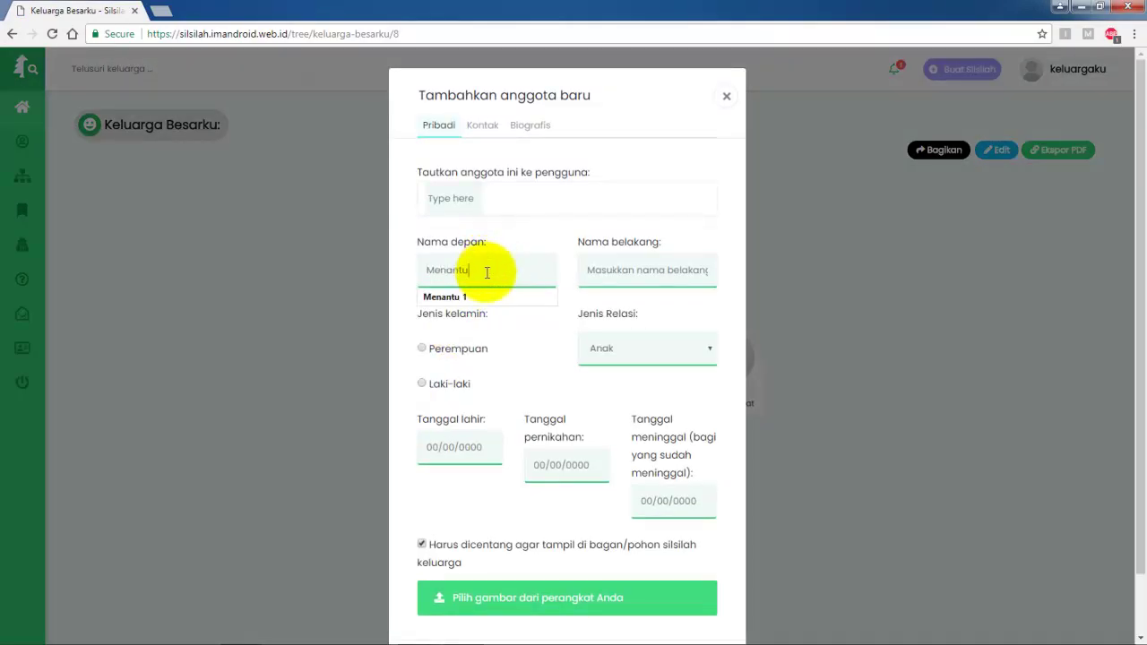
{"action": "type", "text": "enantu"}
{"action": "left_click", "coordinate": [476, 297]}
{"action": "left_click", "coordinate": [475, 352]}
{"action": "left_click", "coordinate": [679, 353]}
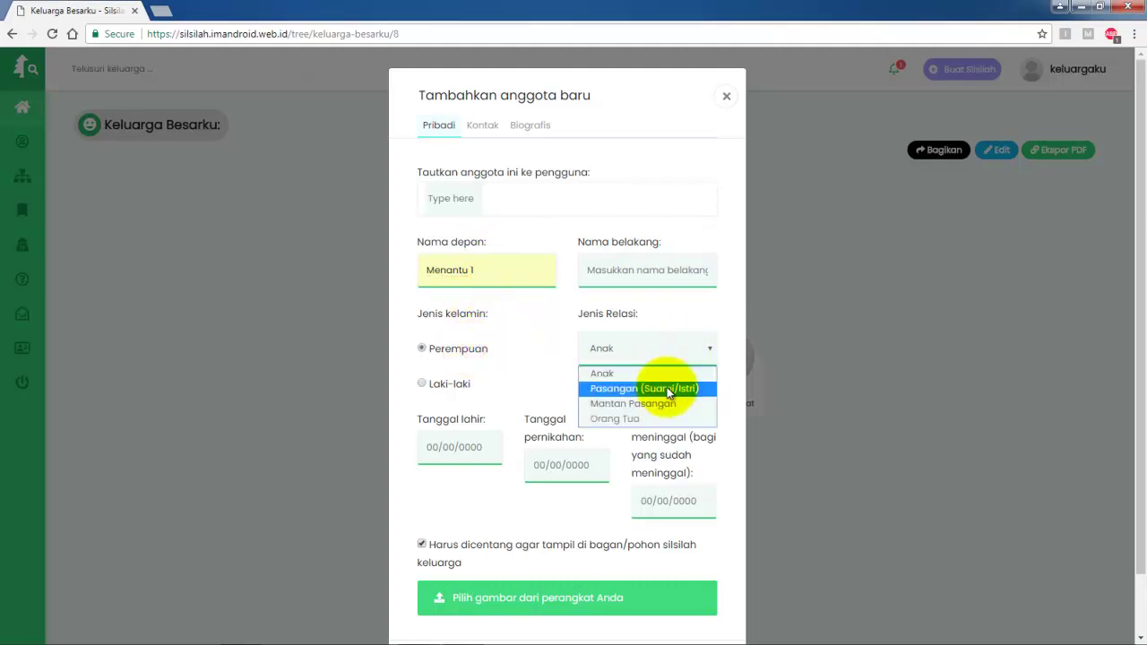
{"action": "left_click", "coordinate": [667, 392]}
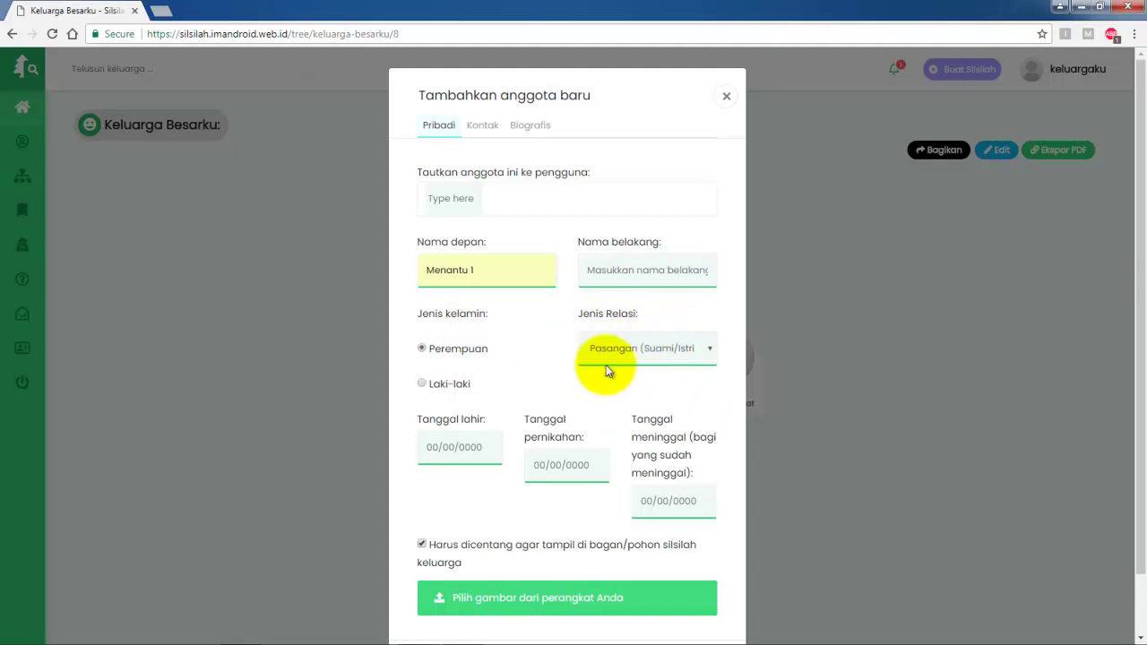
{"action": "scroll", "coordinate": [708, 583], "scroll_direction": "down", "scroll_amount": 1}
{"action": "left_click", "coordinate": [715, 599]}
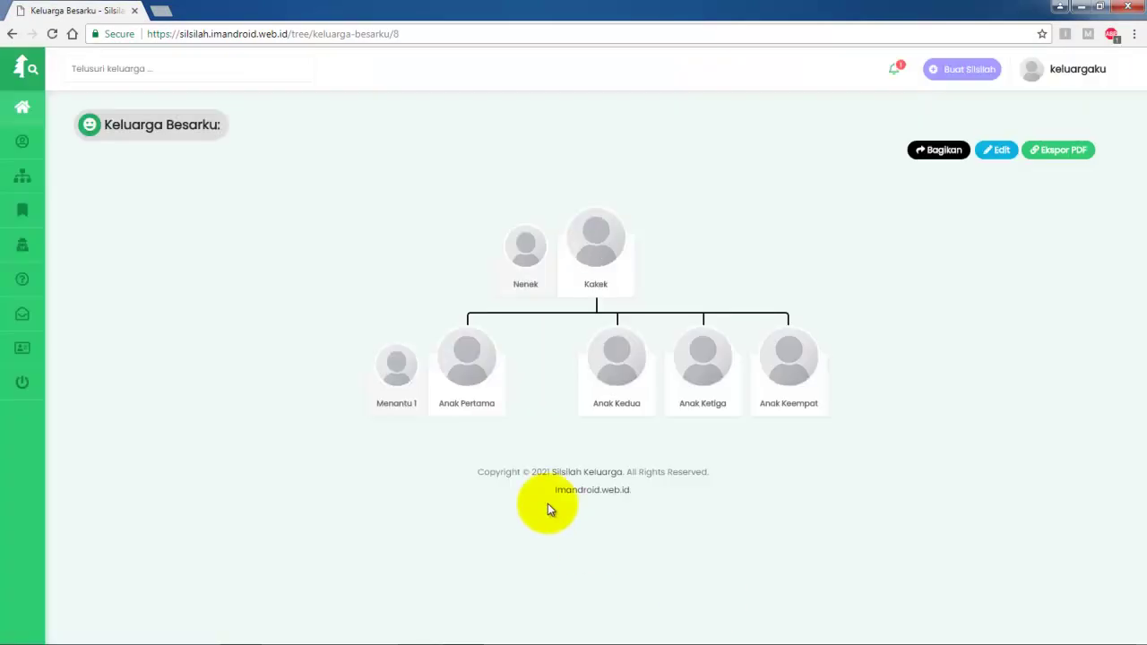
Step: Add Menantu 2 to Anak Kedua with gender Perempuan and relation type Pasangan (Suami/Istri), and save the member
{"action": "mouse_move", "coordinate": [395, 387]}
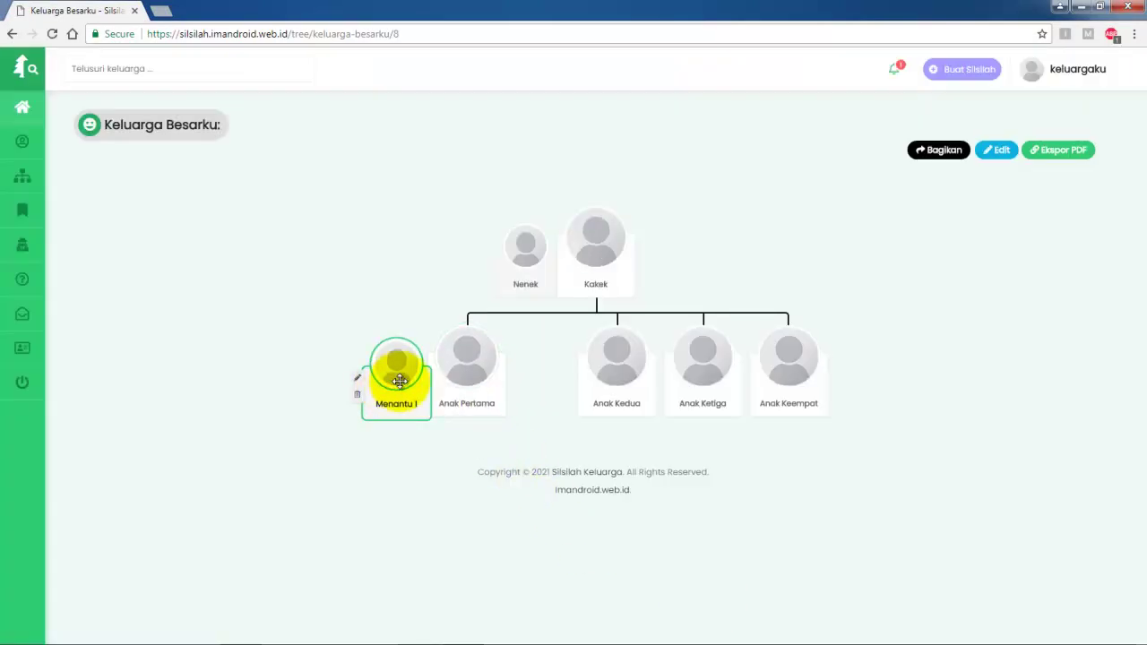
{"action": "mouse_move", "coordinate": [615, 392]}
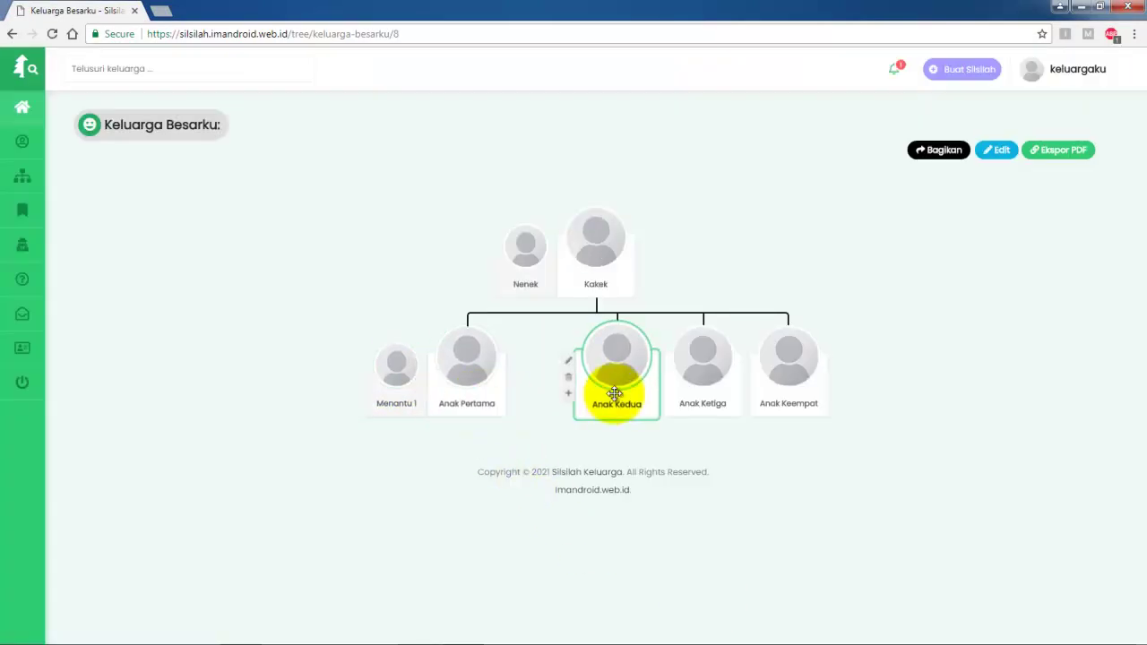
{"action": "left_click", "coordinate": [569, 396]}
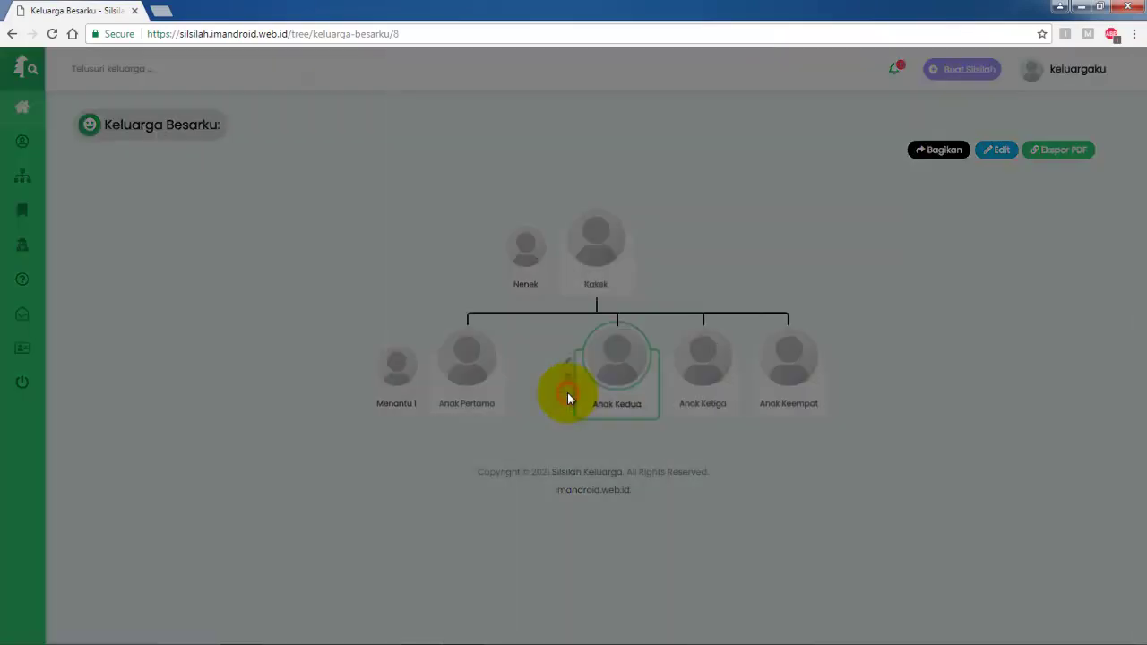
{"action": "left_click", "coordinate": [511, 277]}
{"action": "type", "text": "M"}
{"action": "type", "text": "2"}
{"action": "left_click", "coordinate": [482, 349]}
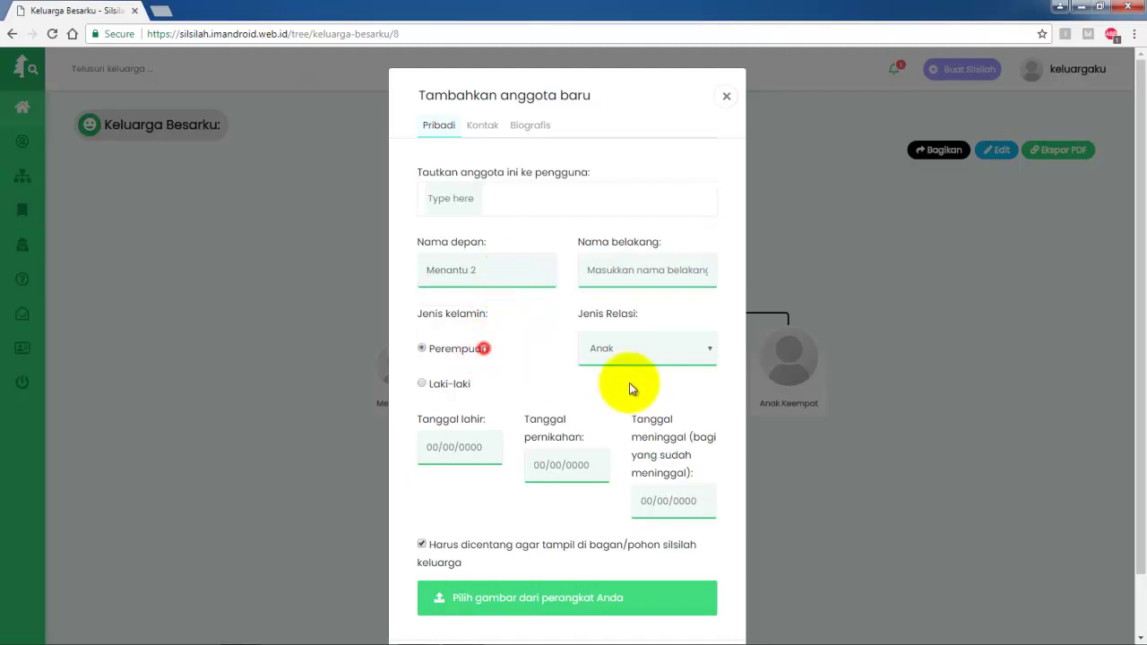
{"action": "scroll", "coordinate": [690, 404], "scroll_direction": "down", "scroll_amount": 1}
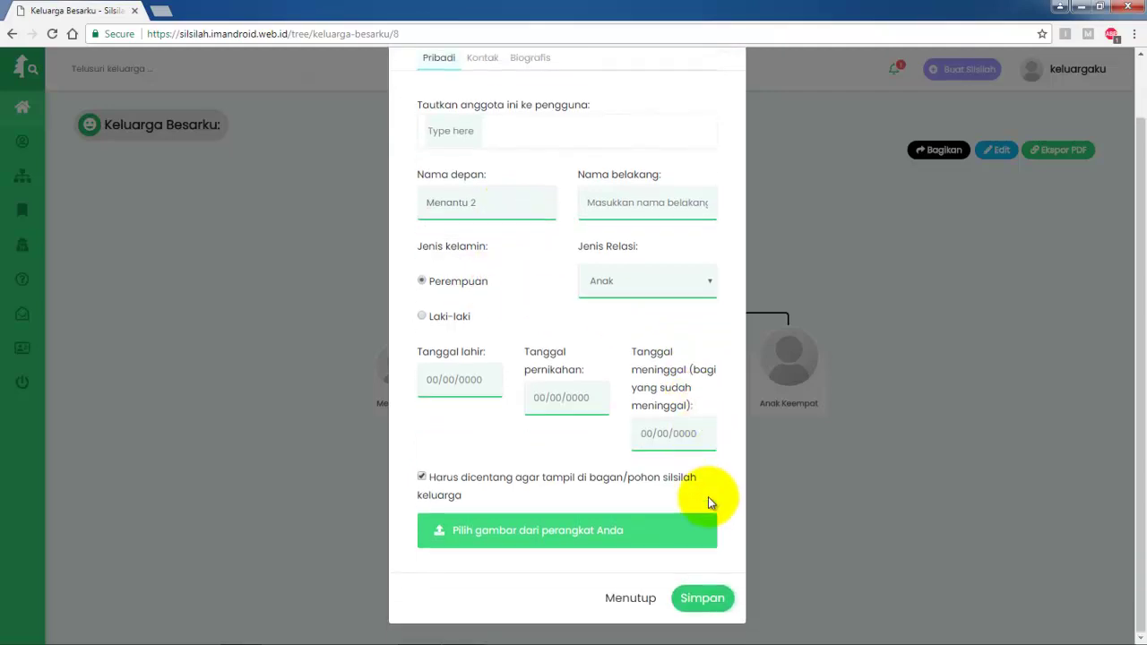
{"action": "left_click", "coordinate": [652, 285]}
{"action": "left_click", "coordinate": [642, 324]}
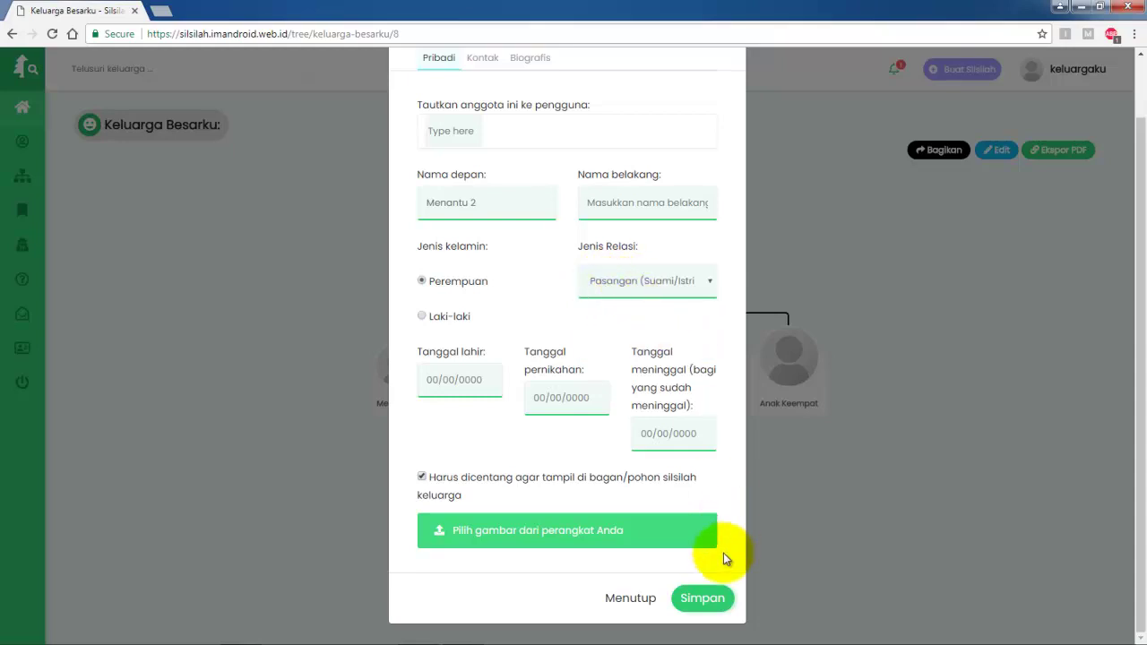
{"action": "left_click", "coordinate": [709, 600]}
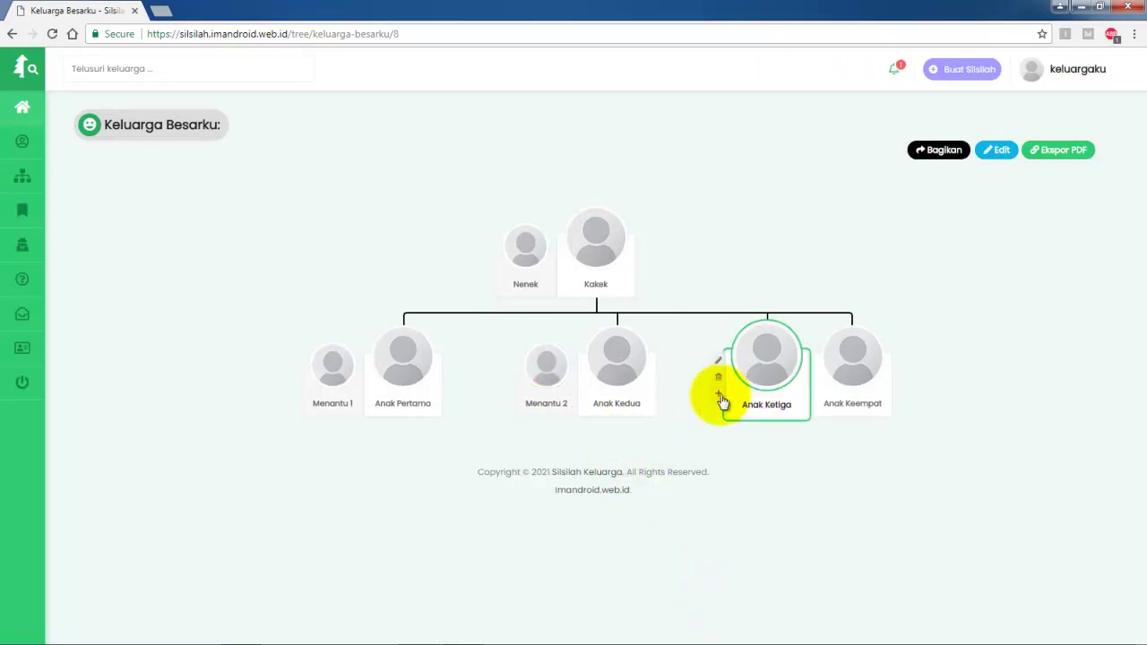
Step: Add Menantu 3 to Anak Ketiga with gender Perempuan and relation type Pasangan (Suami/Istri), and save the member
{"action": "left_click", "coordinate": [720, 395]}
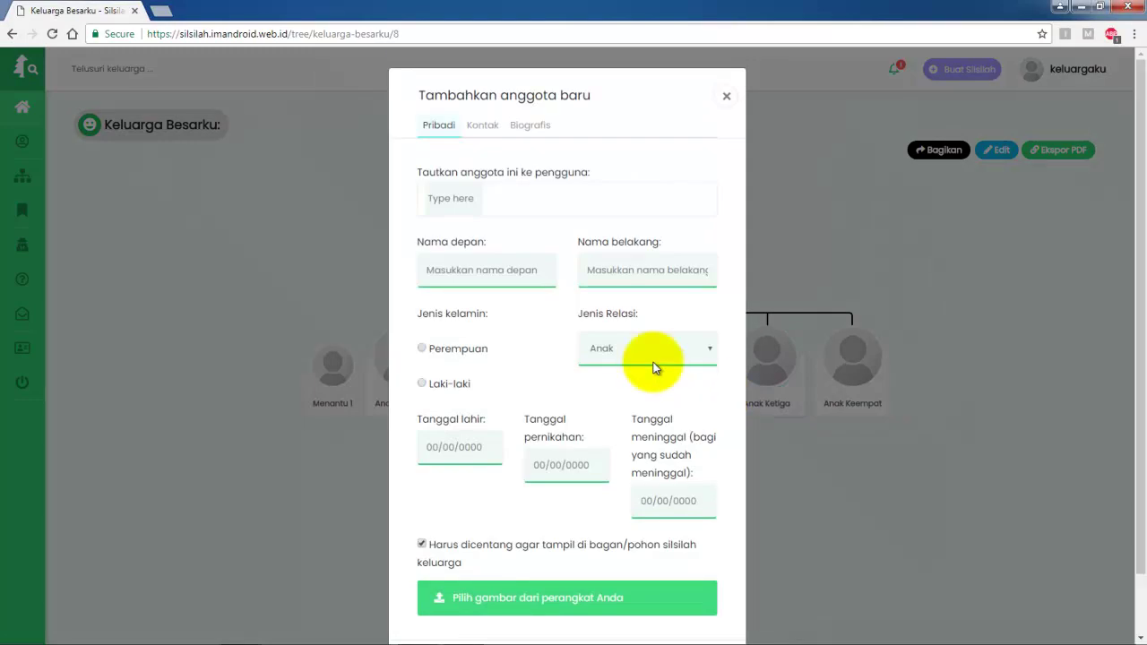
{"action": "left_click", "coordinate": [491, 276]}
{"action": "type", "text": "Menantu 3"}
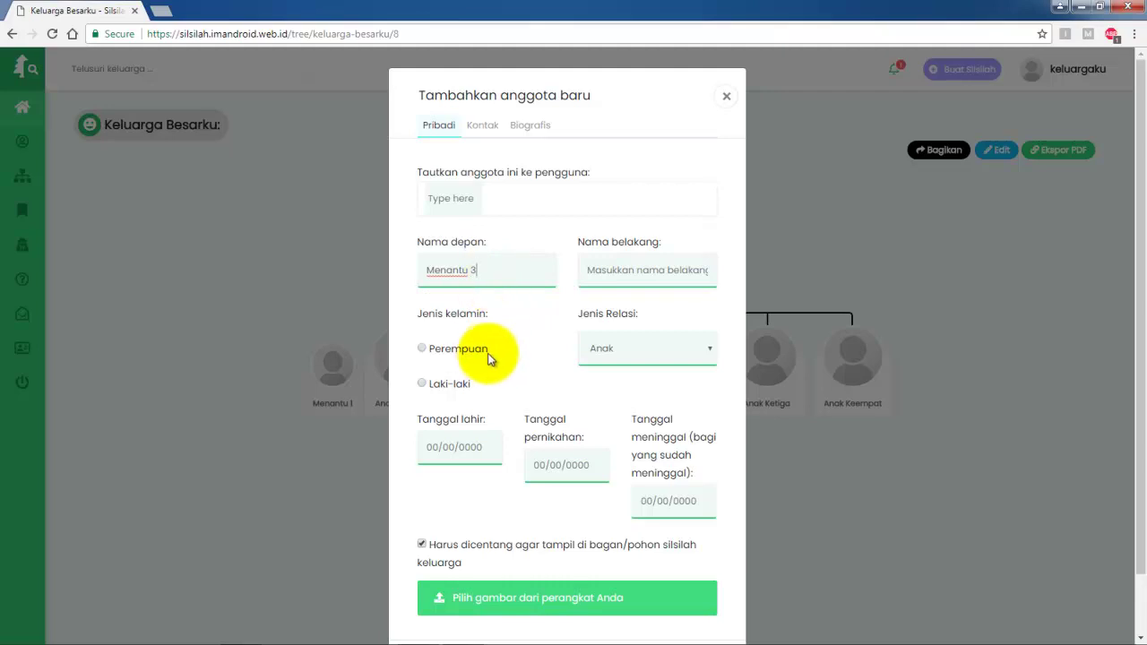
{"action": "left_click", "coordinate": [605, 348]}
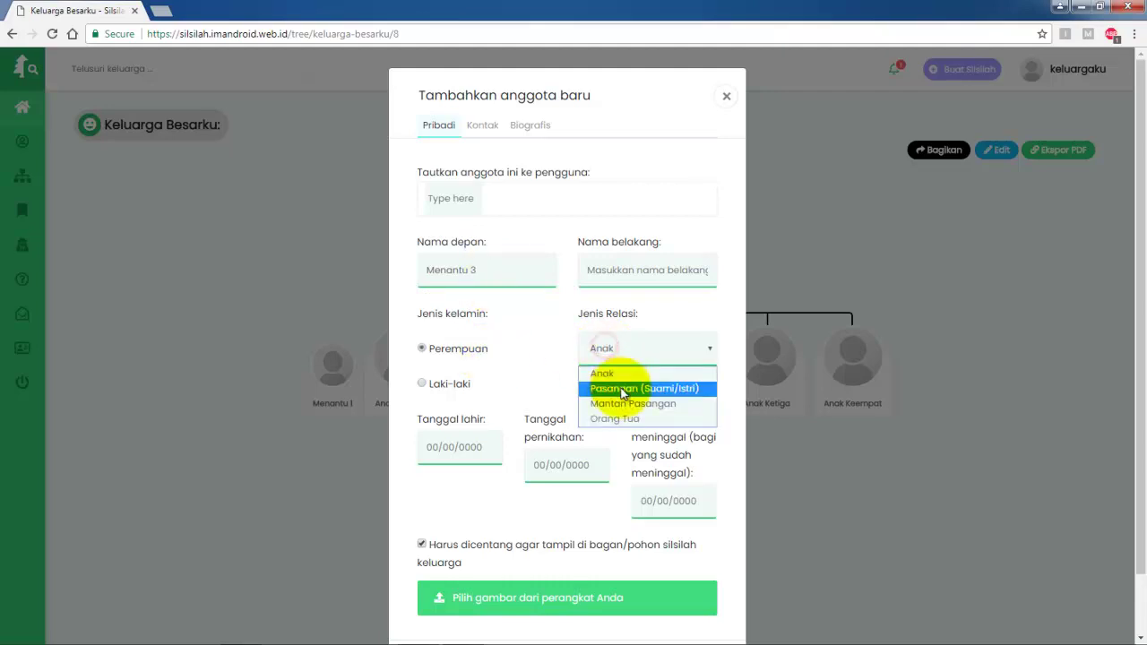
{"action": "left_click", "coordinate": [622, 389]}
{"action": "scroll", "coordinate": [686, 578], "scroll_direction": "down", "scroll_amount": 1}
{"action": "left_click", "coordinate": [687, 608]}
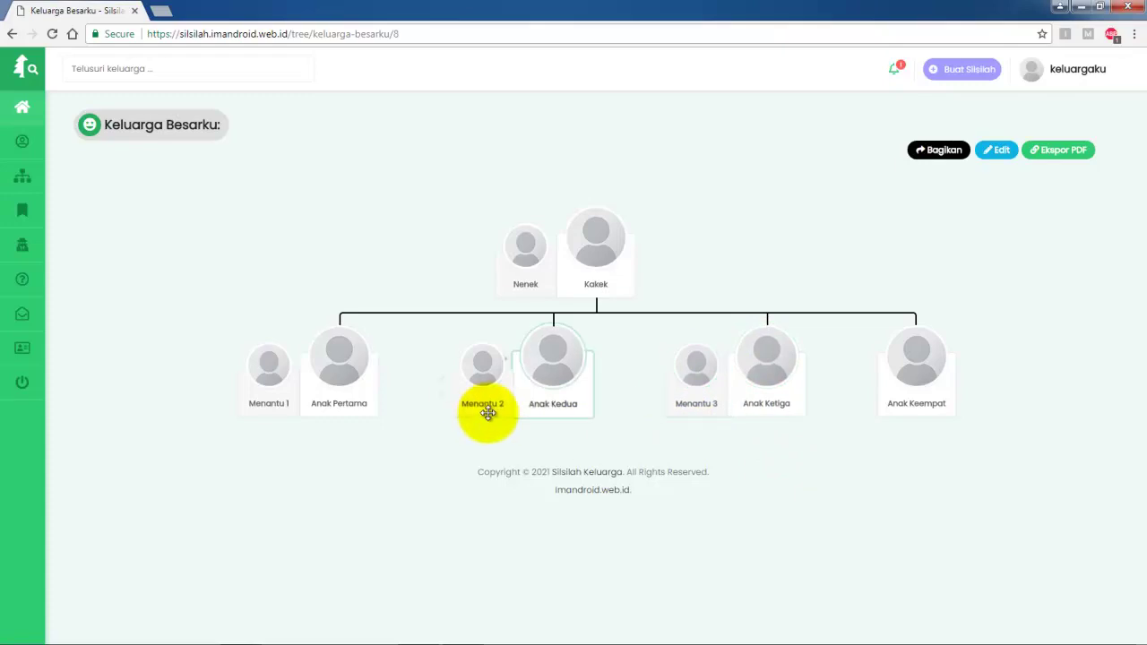
Step: Add Menantu 4 to Anak Keempat with gender Laki-laki and relation type Pasangan (Suami/Istri), and save the member
{"action": "mouse_move", "coordinate": [909, 397]}
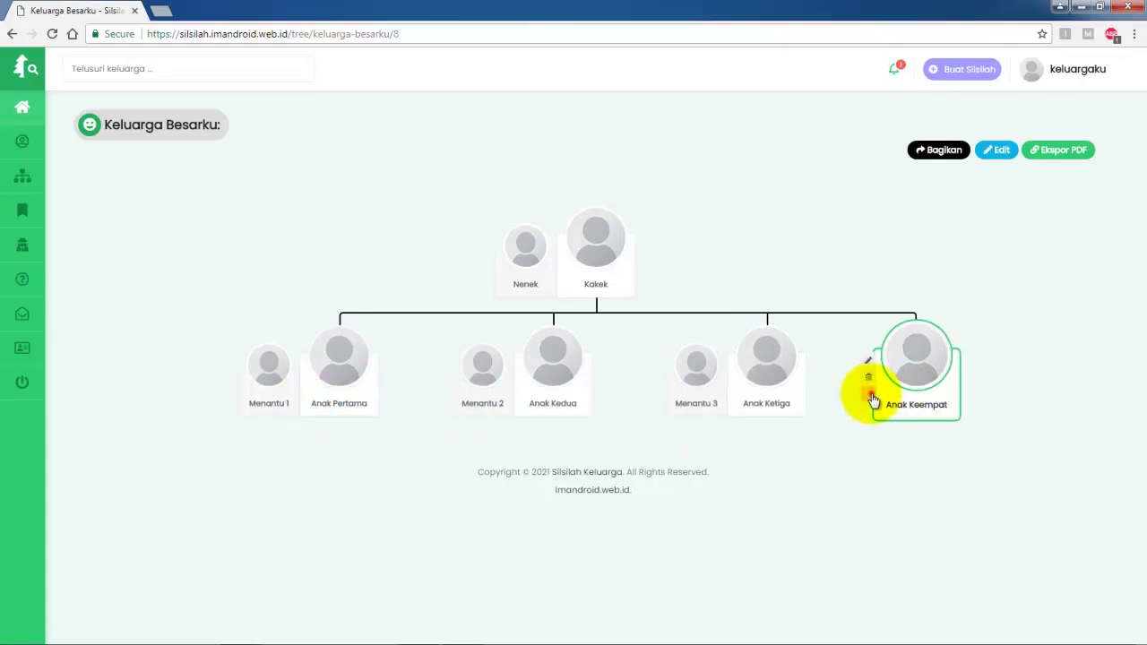
{"action": "left_click", "coordinate": [871, 395]}
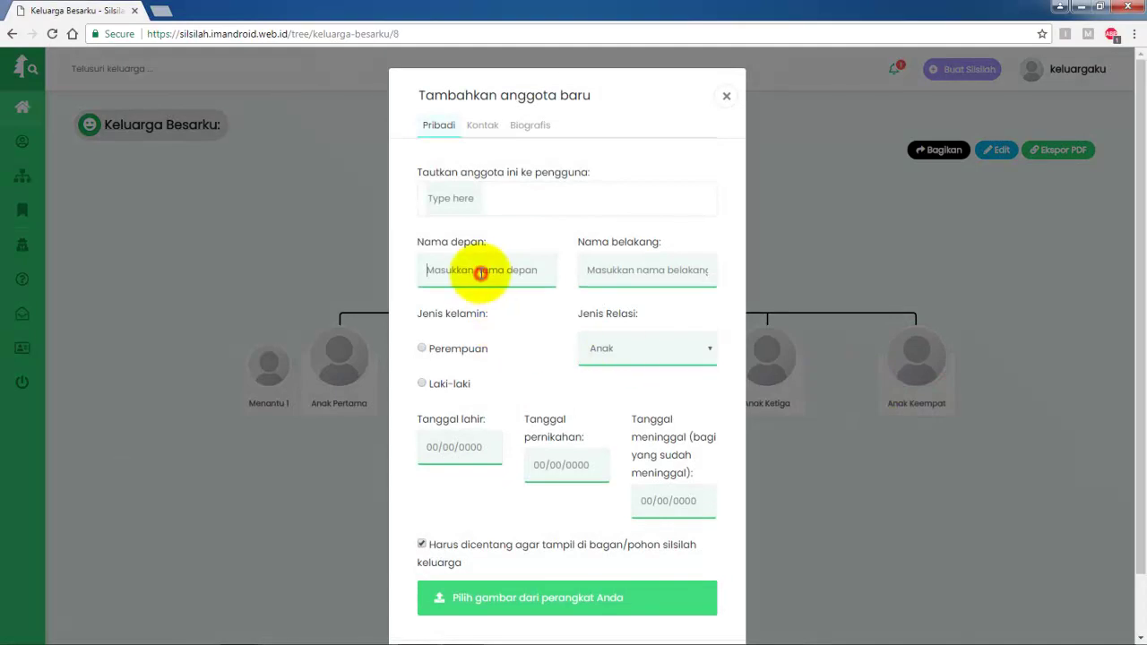
{"action": "type", "text": "Menan"}
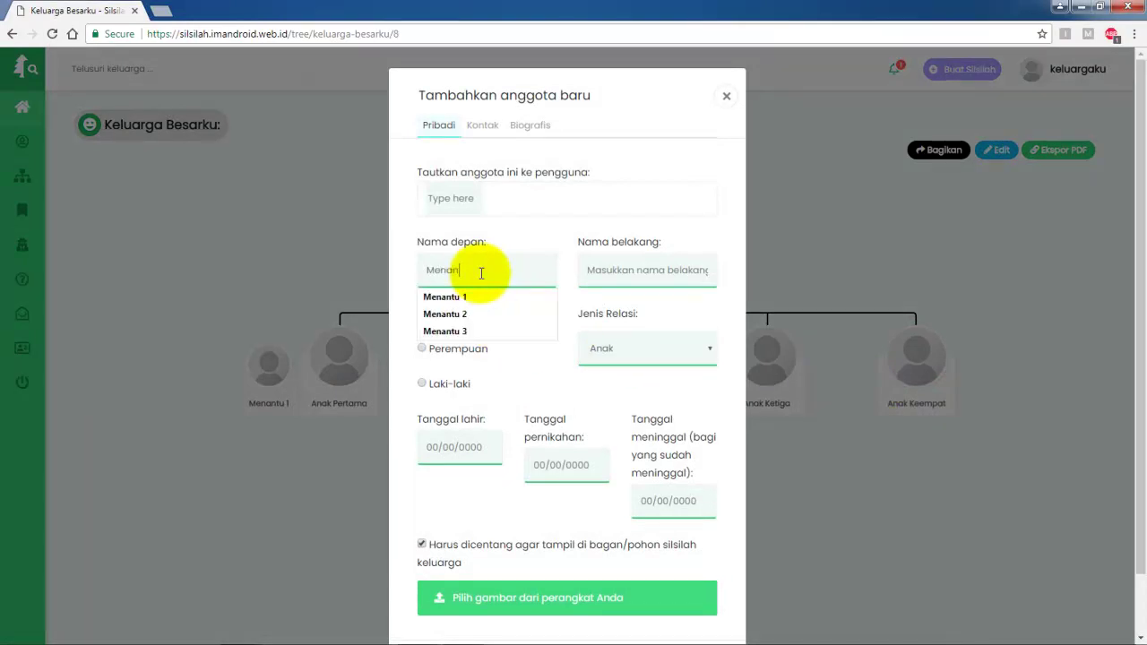
{"action": "type", "text": "tu 4"}
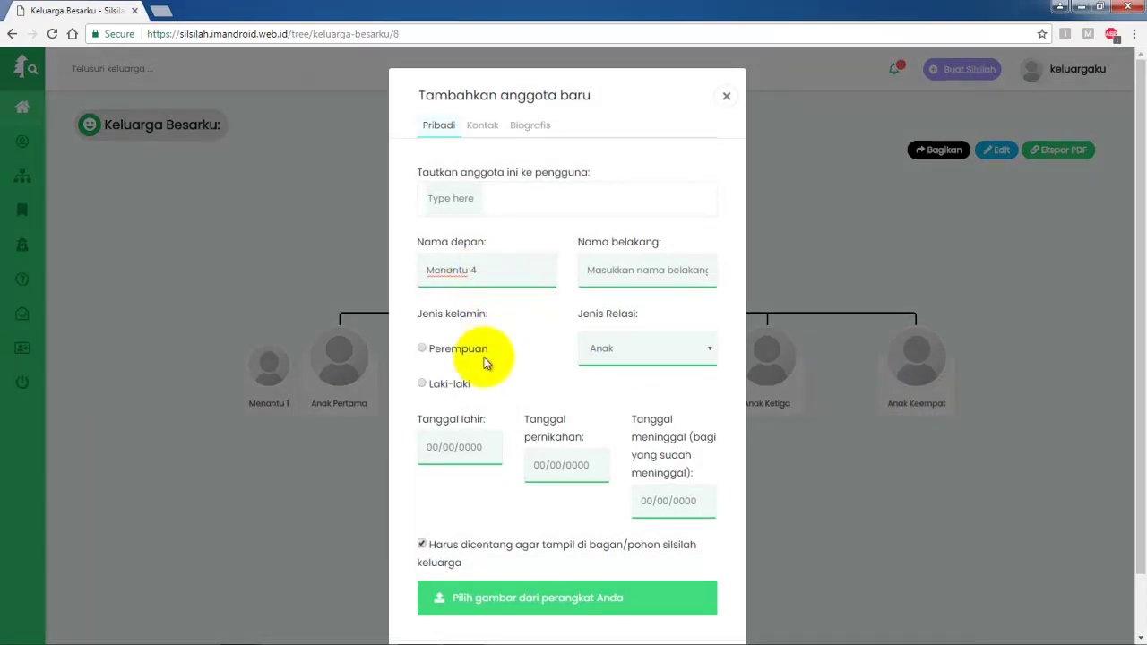
{"action": "left_click", "coordinate": [461, 384]}
{"action": "left_click", "coordinate": [596, 355]}
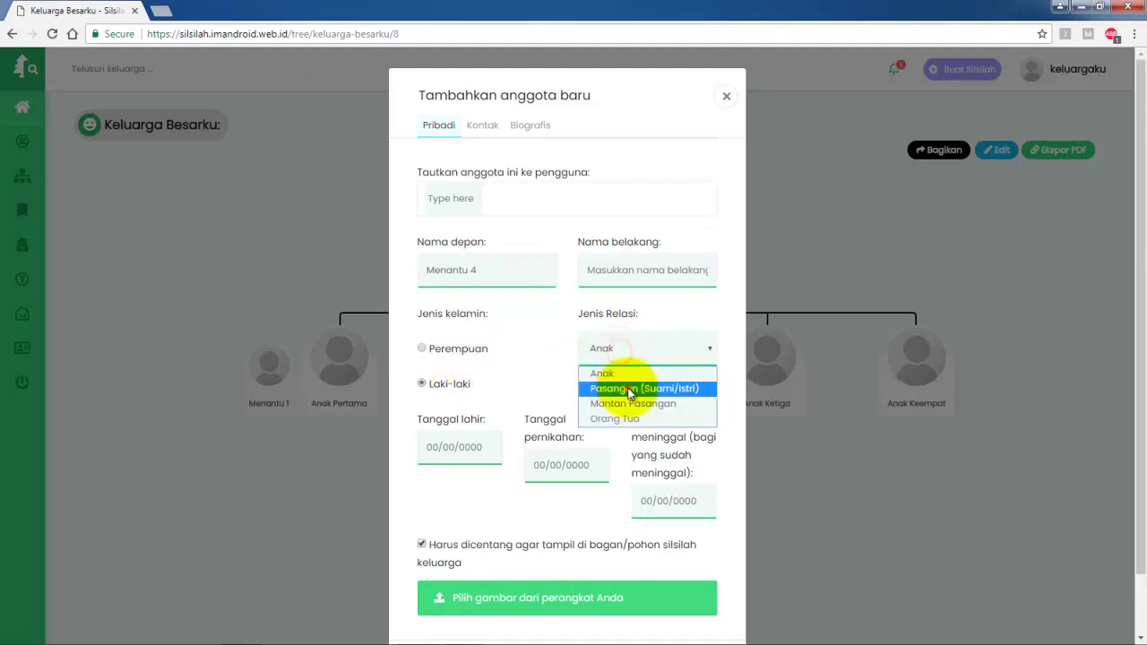
{"action": "left_click", "coordinate": [627, 386]}
{"action": "scroll", "coordinate": [723, 565], "scroll_direction": "down", "scroll_amount": 1}
{"action": "left_click", "coordinate": [708, 598]}
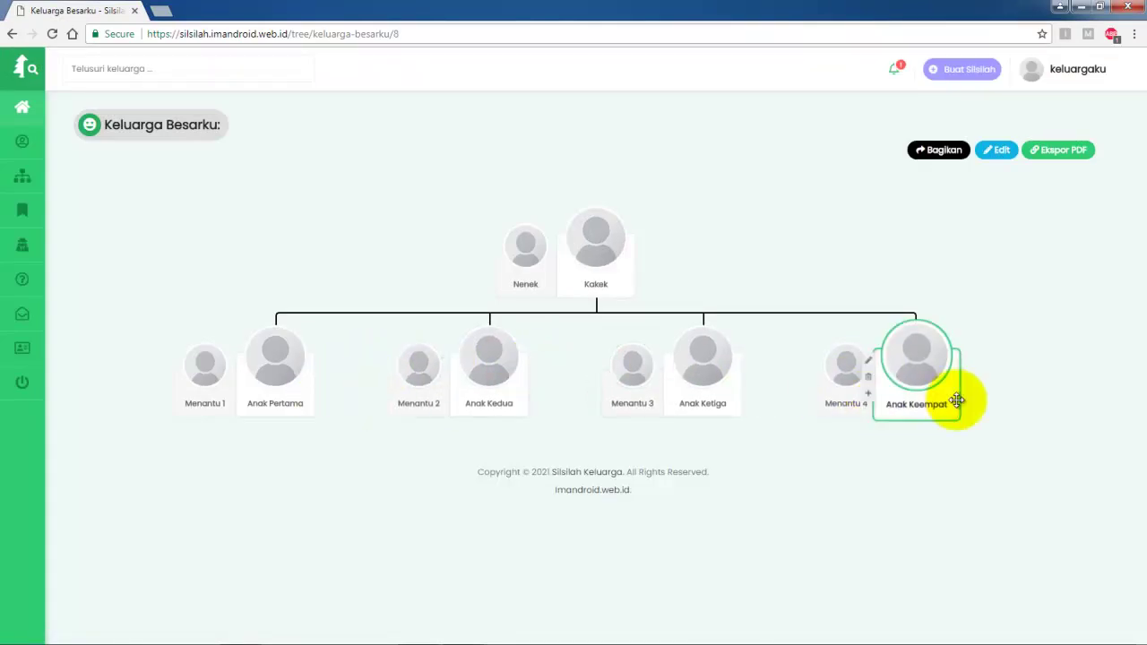
Step: Add Cucu 1 to Anak Pertama with gender Laki-laki and relation type Anak, and save the member
{"action": "left_click", "coordinate": [224, 397]}
{"action": "left_click", "coordinate": [477, 277]}
{"action": "type", "text": "Anak"}
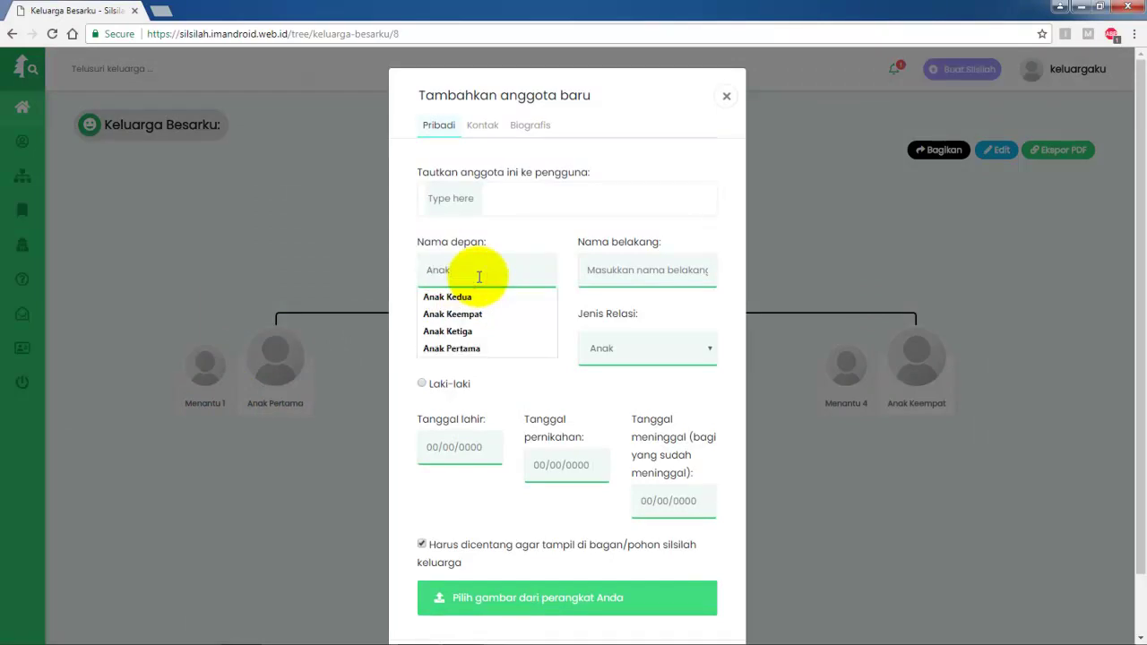
{"action": "type", "text": "n"}
{"action": "key", "text": "BackSpace"}
{"action": "key", "text": "BackSpace"}
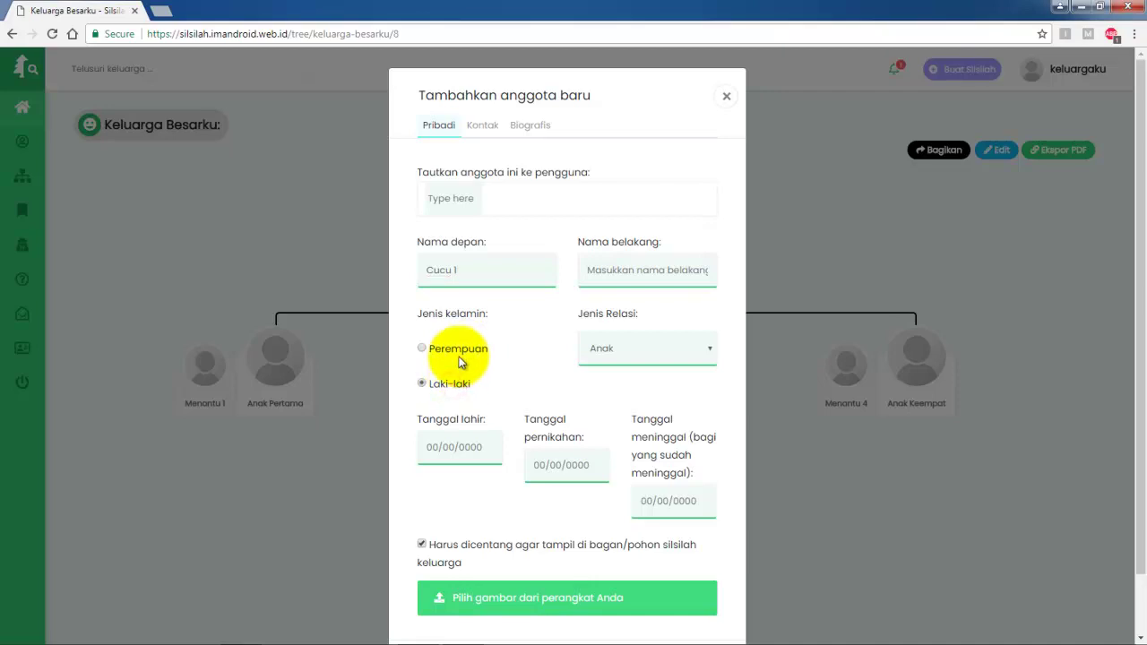
{"action": "scroll", "coordinate": [696, 530], "scroll_direction": "down", "scroll_amount": 2}
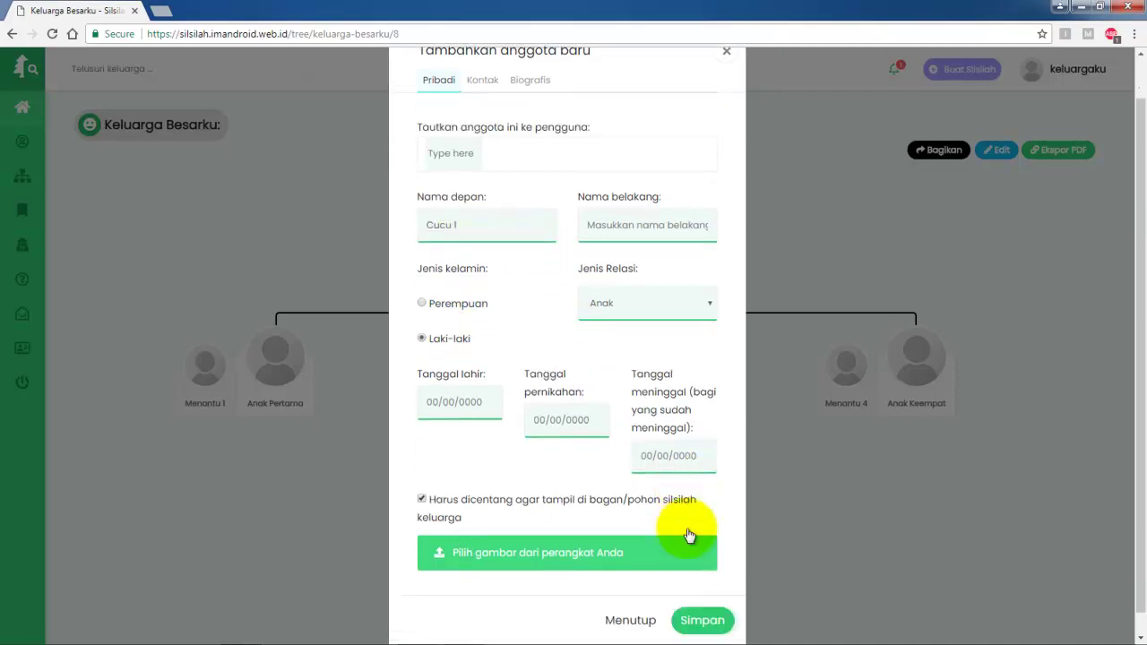
{"action": "left_click", "coordinate": [702, 601]}
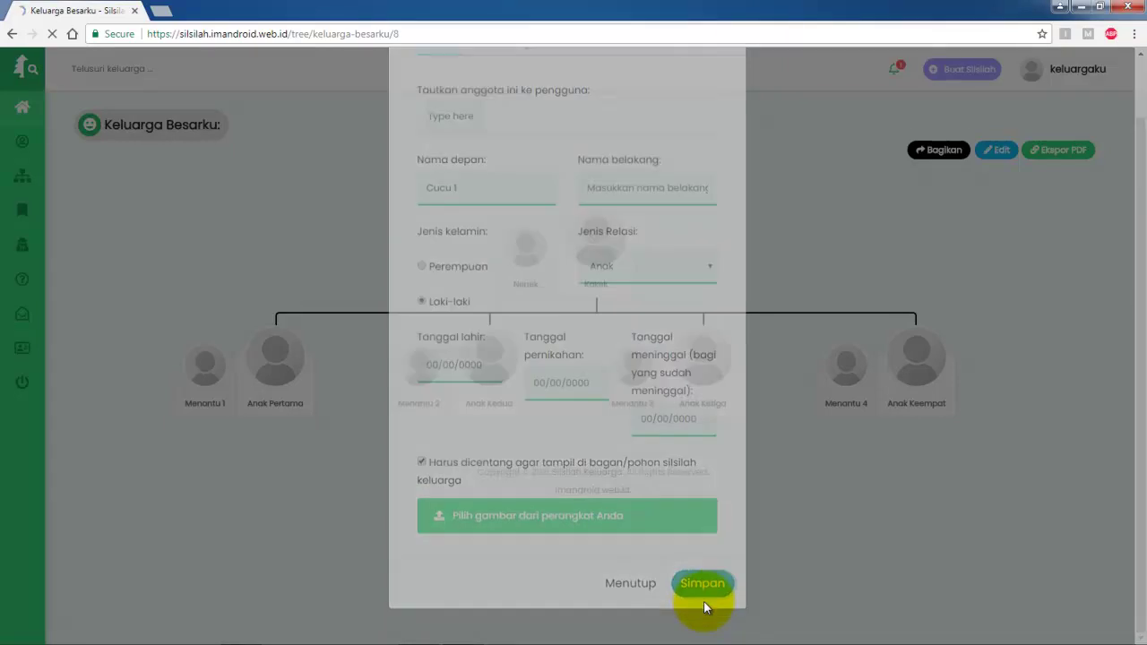